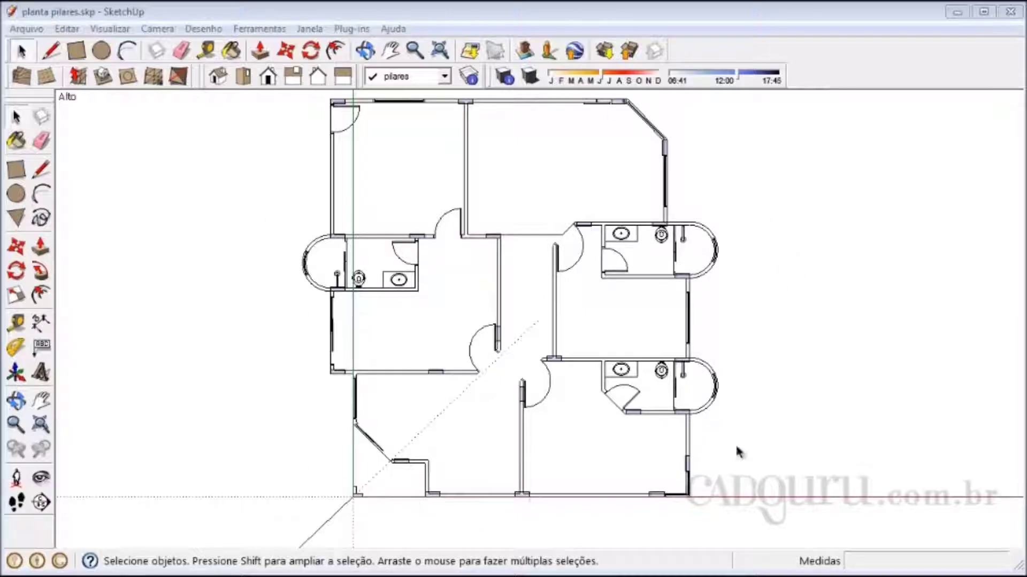
# Step: Assign the pillar at the foot of the central partition wall to the pilares layer
pyautogui.scroll(4, 516, 497)
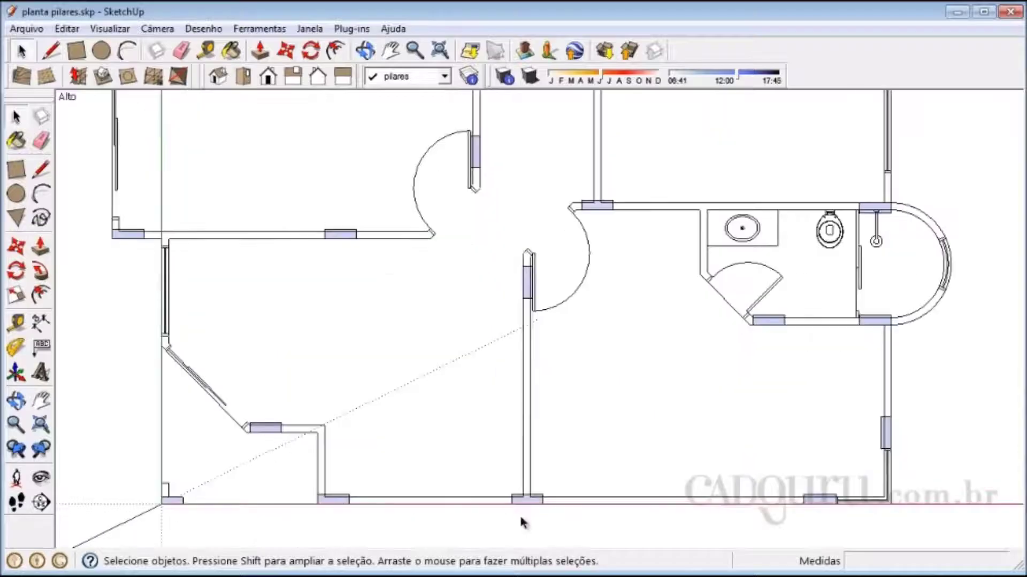
pyautogui.scroll(2, 521, 523)
pyautogui.scroll(2, 528, 498)
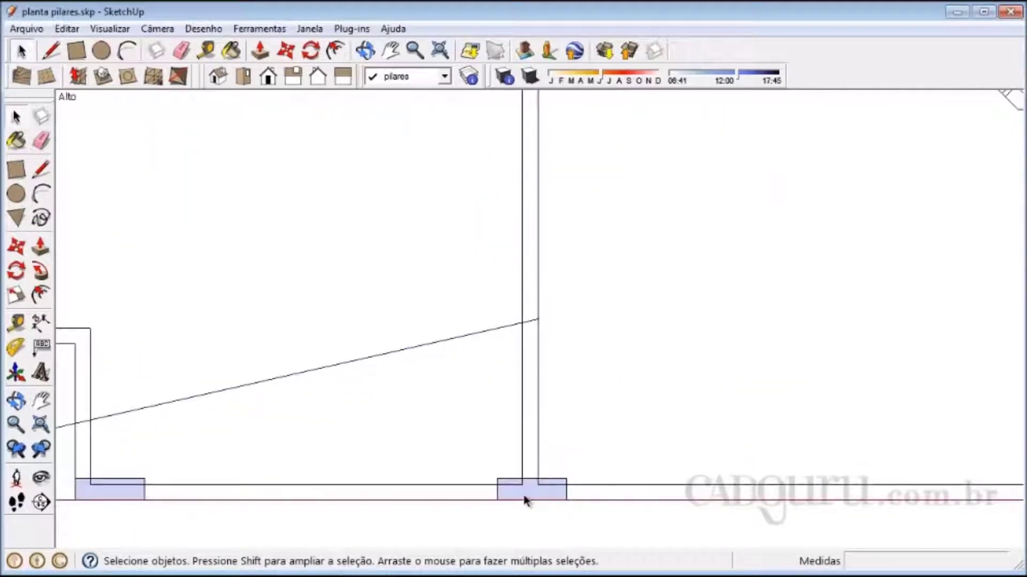
pyautogui.click(524, 498)
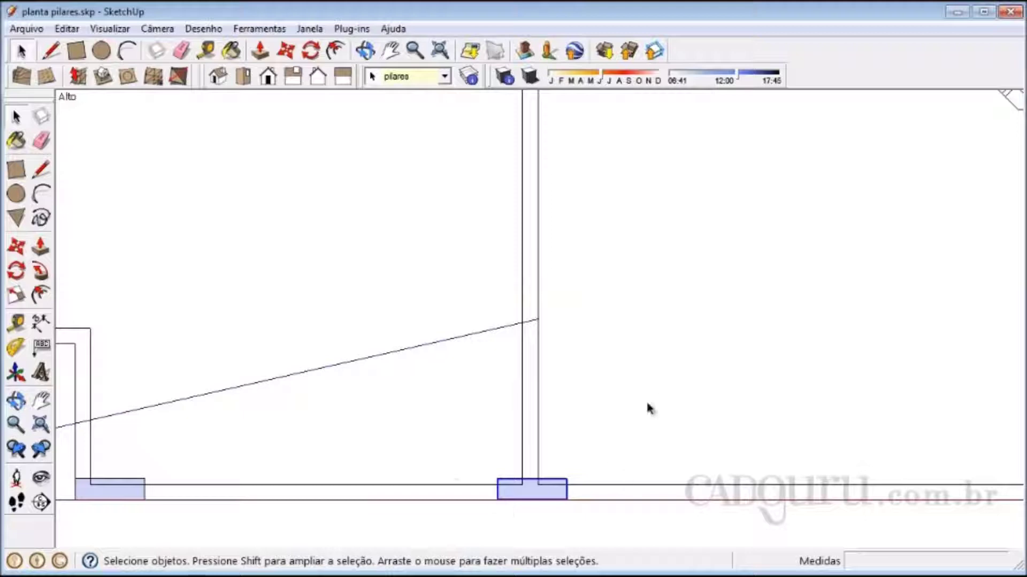
pyautogui.click(397, 74)
pyautogui.click(404, 104)
pyautogui.click(603, 230)
pyautogui.scroll(-3, 603, 226)
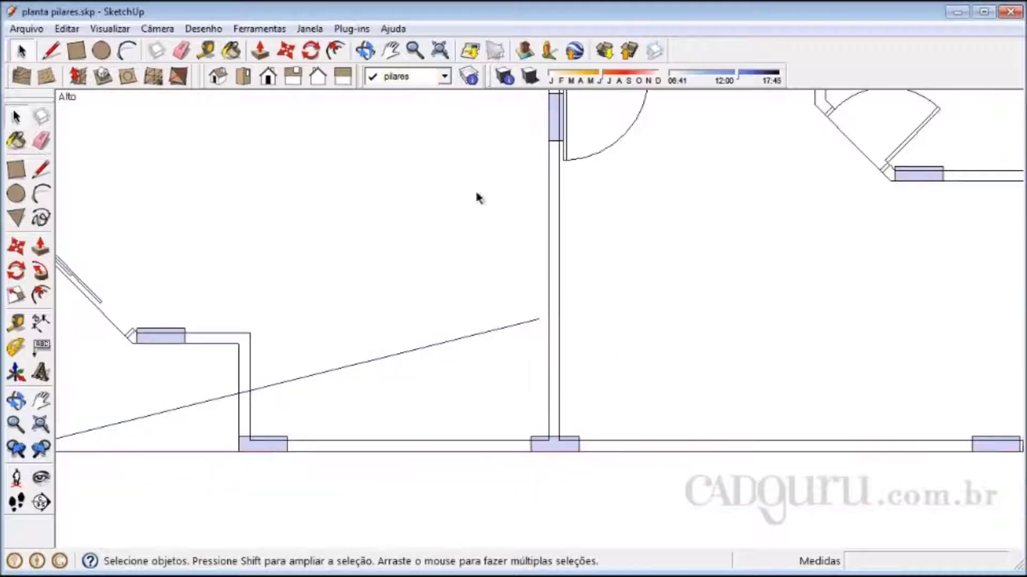
# Step: Create a new layer named paredes in the layer manager
pyautogui.click(469, 77)
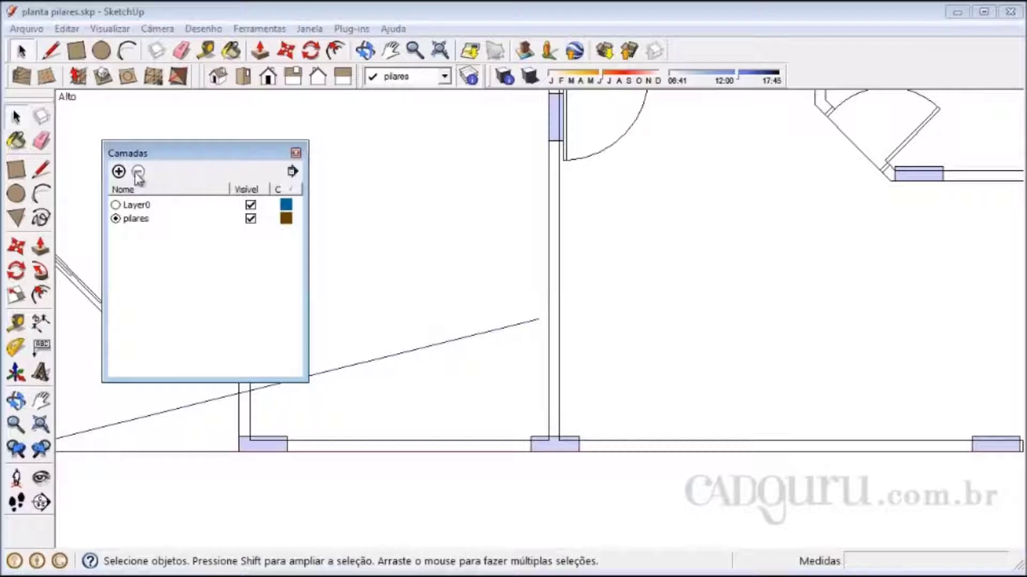
pyautogui.click(119, 172)
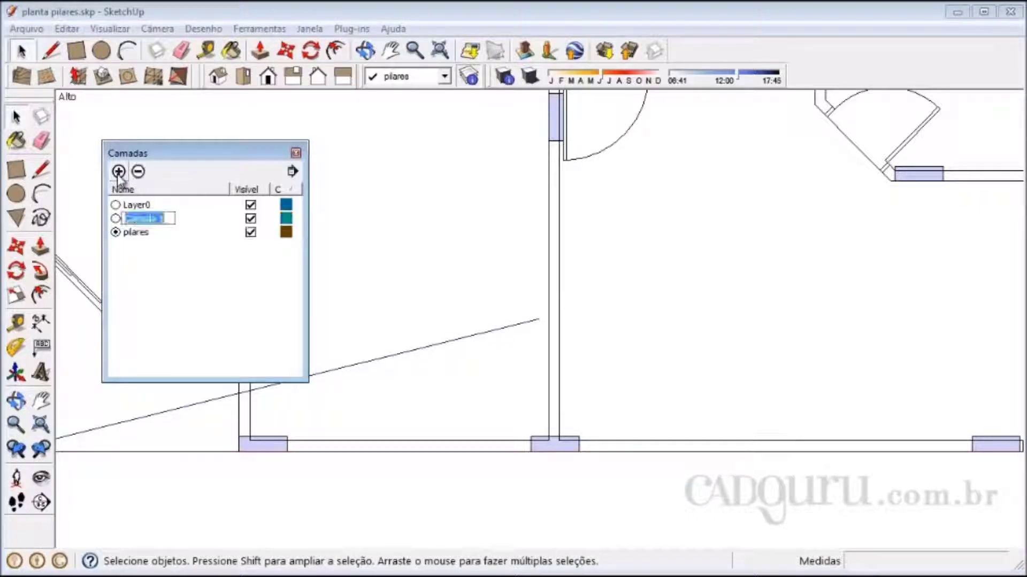
pyautogui.write('paredes')
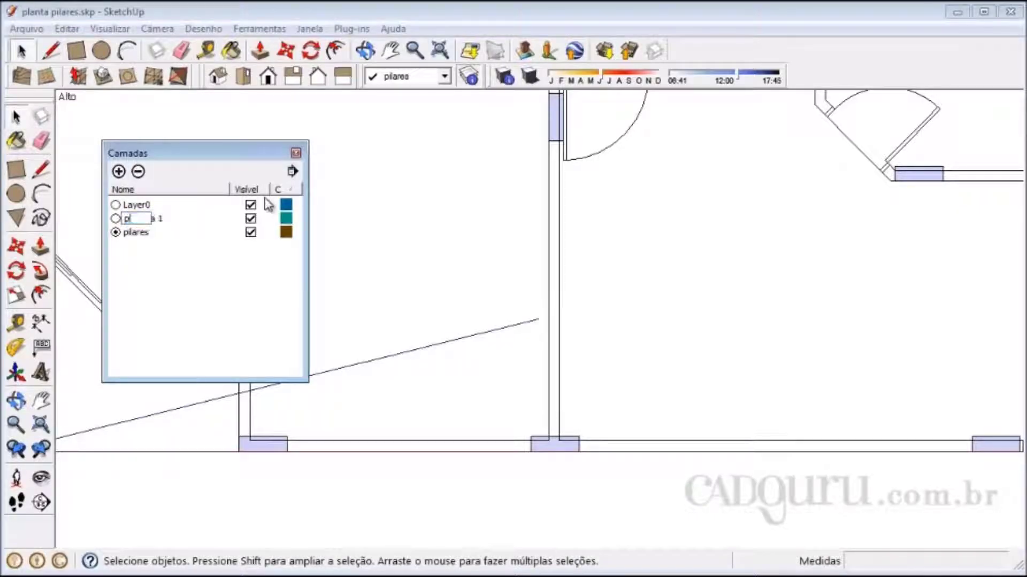
pyautogui.click(236, 277)
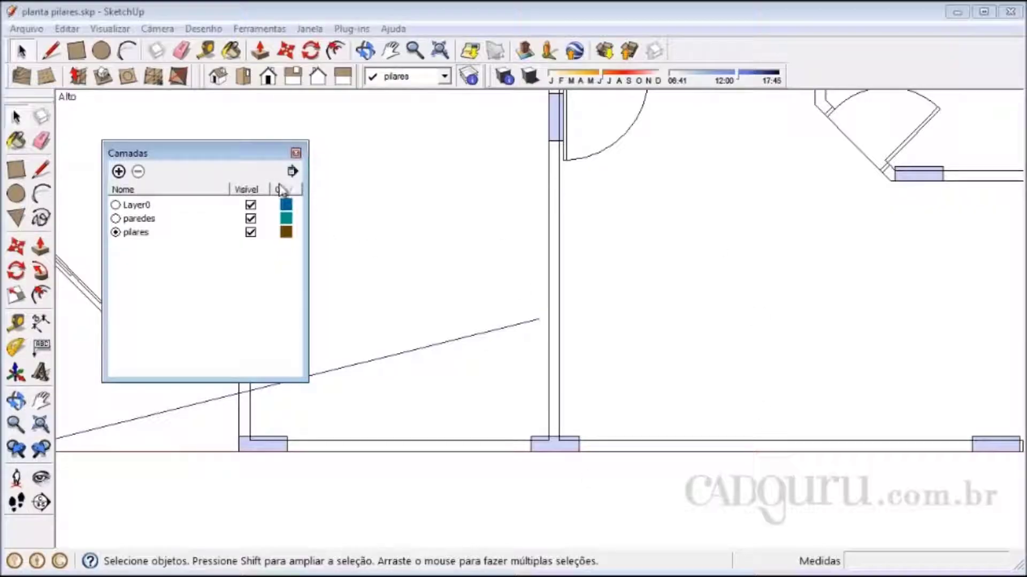
# Step: Turn on colour by layer and set the pilares layer's colour to dark brown with the colour wheel
pyautogui.click(291, 171)
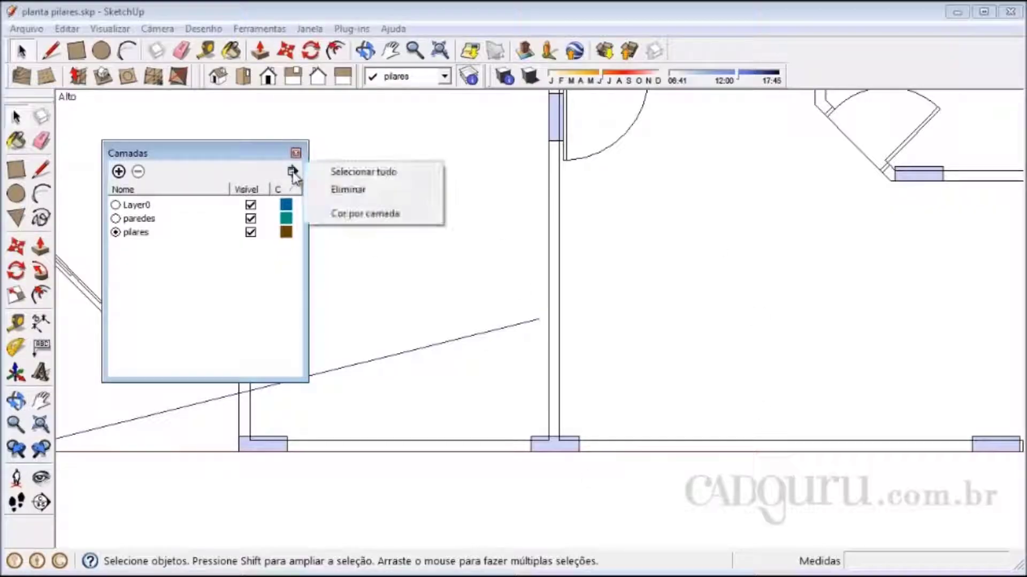
pyautogui.click(385, 215)
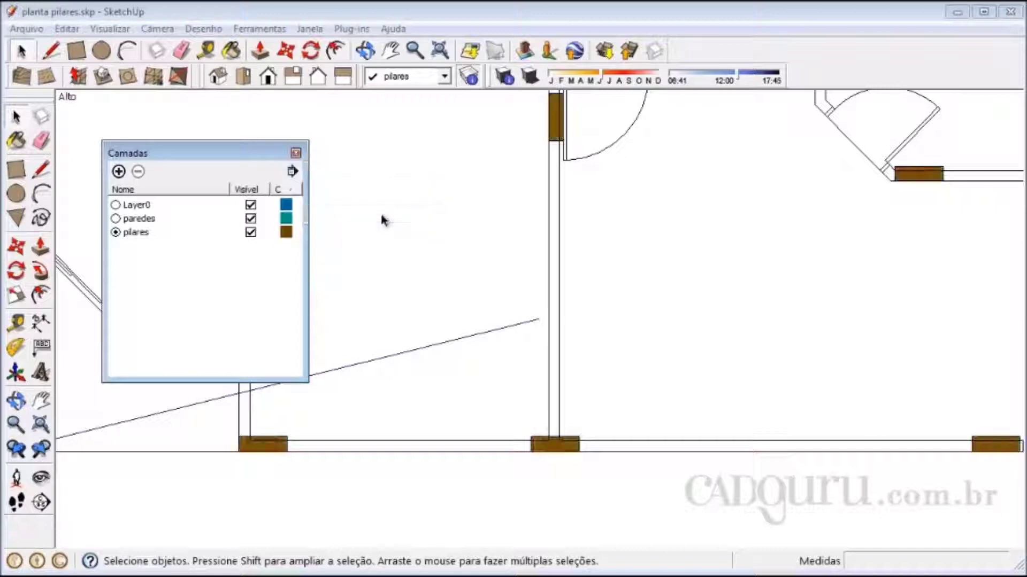
pyautogui.click(287, 235)
pyautogui.click(287, 233)
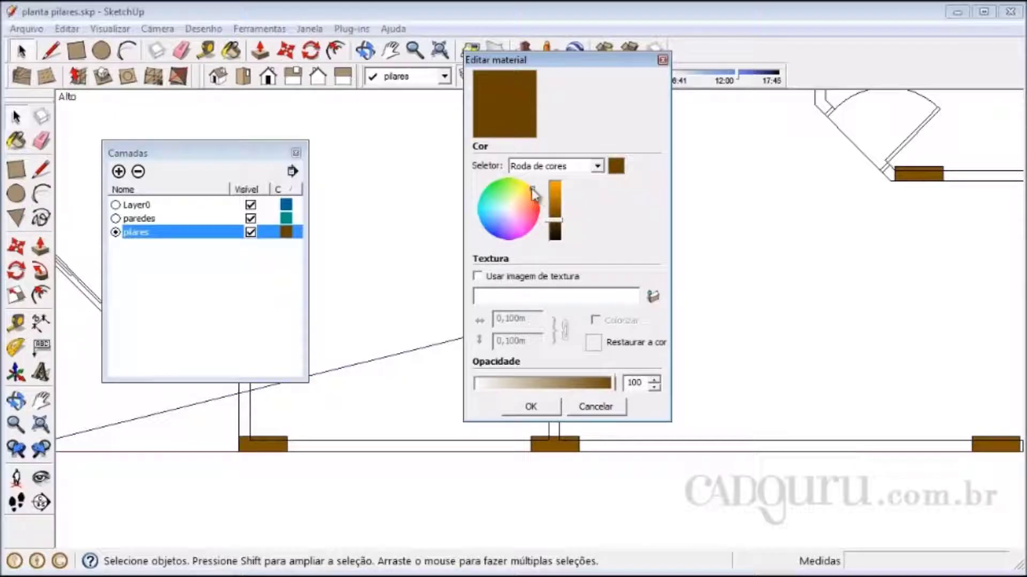
pyautogui.click(522, 201)
pyautogui.moveTo(522, 201); pyautogui.dragTo(513, 203)
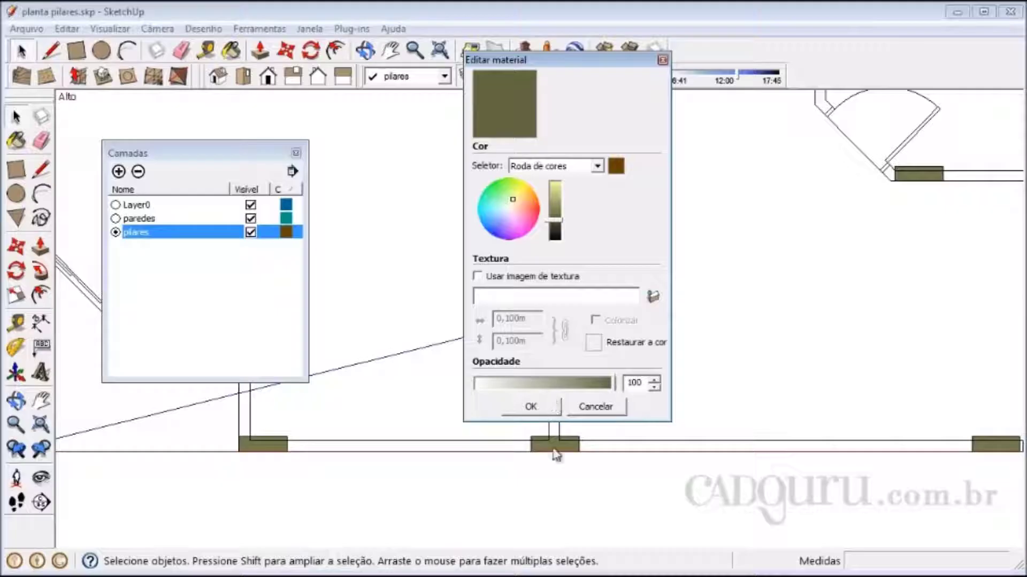
pyautogui.moveTo(517, 201)
pyautogui.mouseDown()
pyautogui.moveTo(536, 212)
pyautogui.moveTo(519, 187)
pyautogui.moveTo(532, 194)
pyautogui.mouseUp()
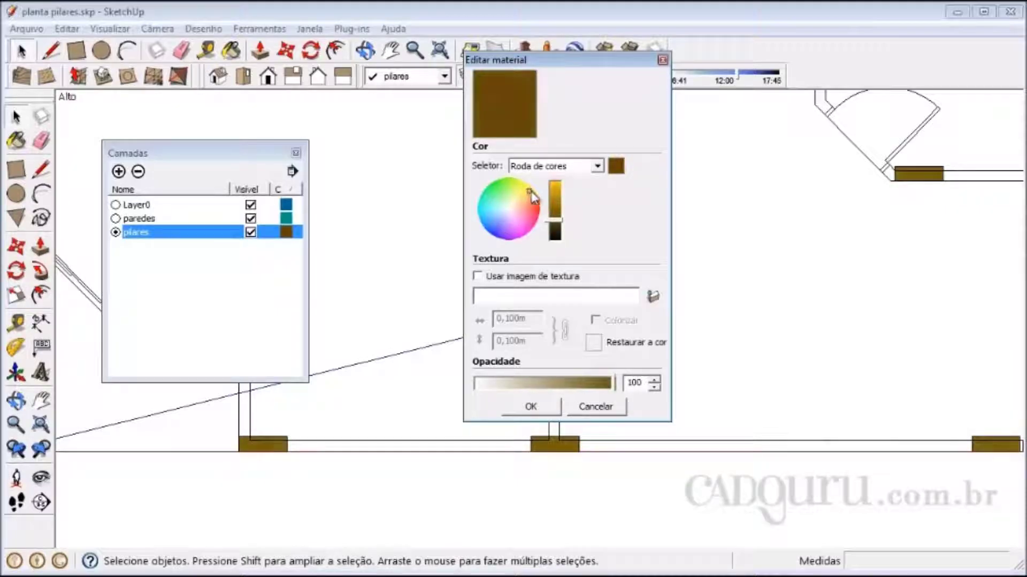
pyautogui.click(531, 407)
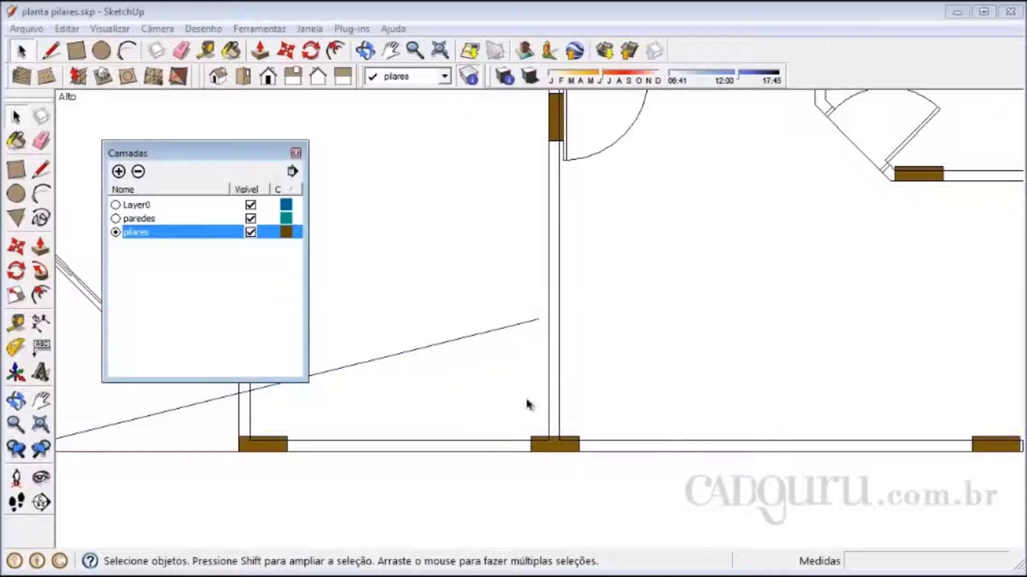
pyautogui.click(292, 171)
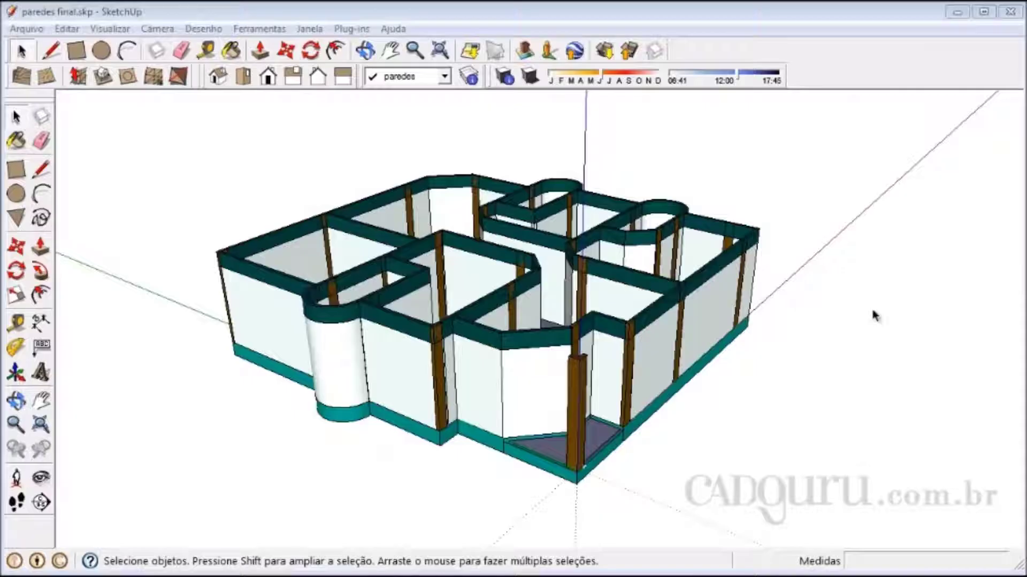
# Step: Examine the 3D house model and check the layers of the foundation beam, upper beam and floor slab at the front corner
pyautogui.click(16, 401)
pyautogui.moveTo(203, 307); pyautogui.dragTo(628, 383)
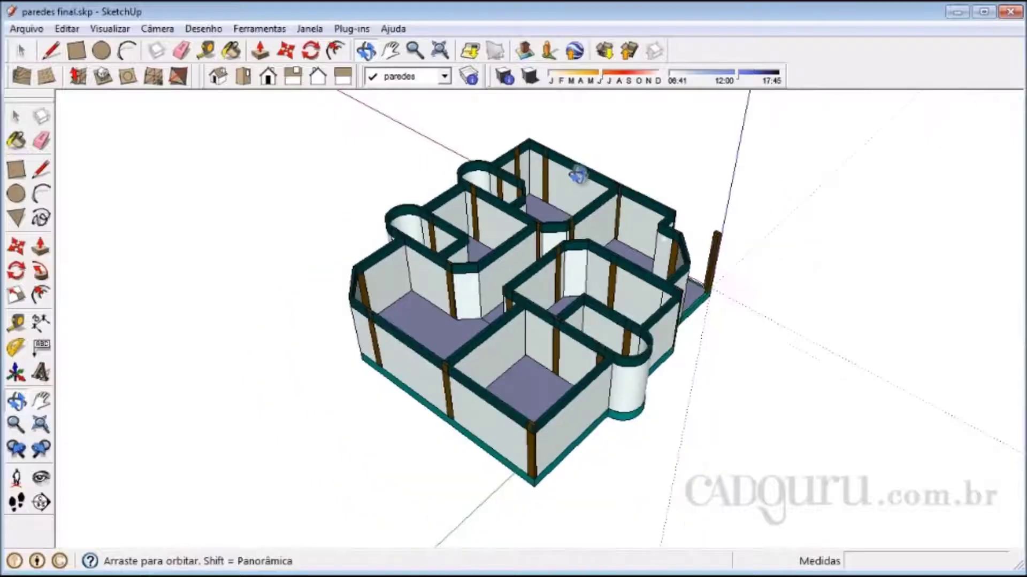
pyautogui.moveTo(585, 451); pyautogui.dragTo(422, 457)
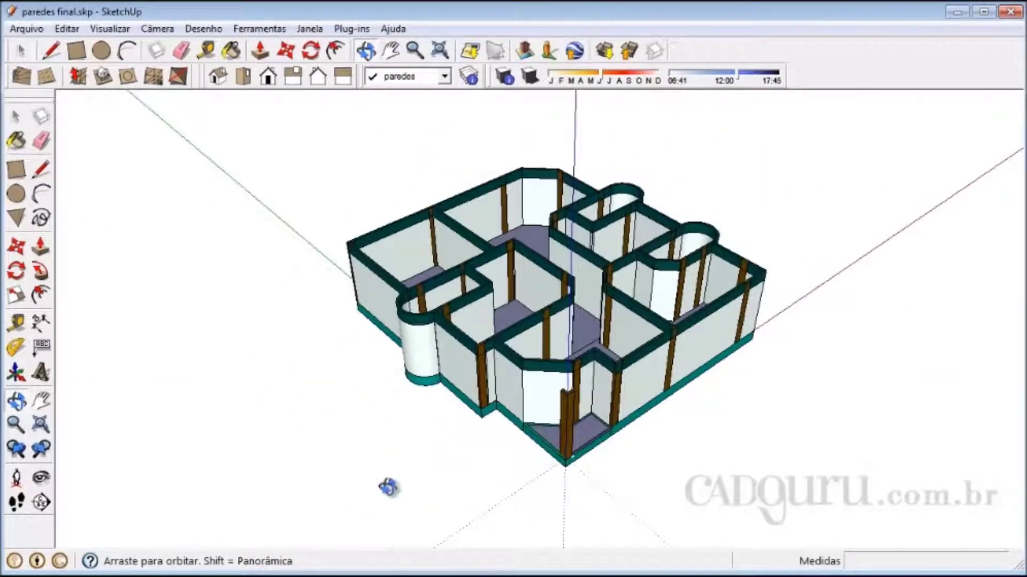
pyautogui.scroll(5, 541, 467)
pyautogui.rightClick(527, 446)
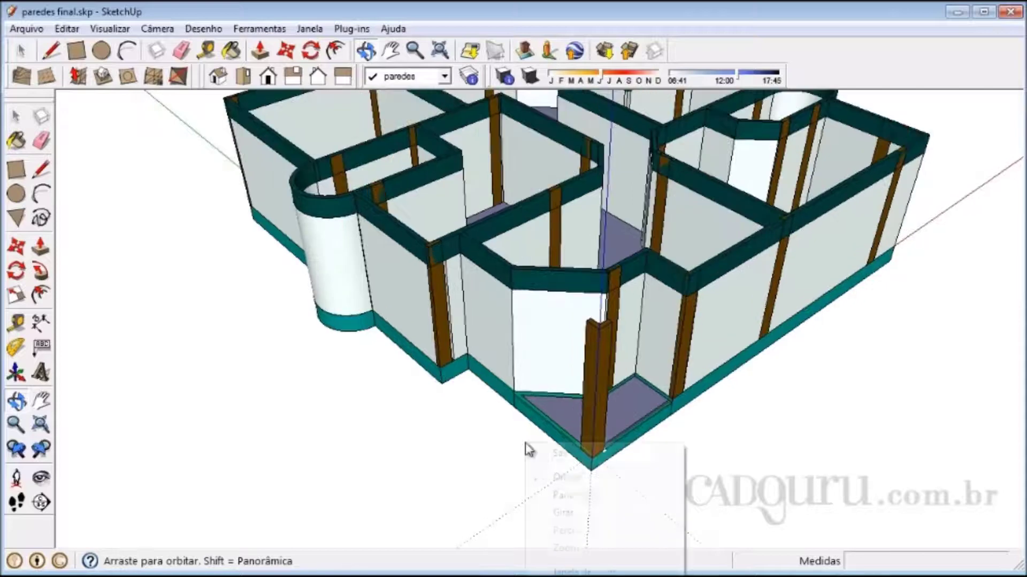
pyautogui.click(551, 453)
pyautogui.click(548, 431)
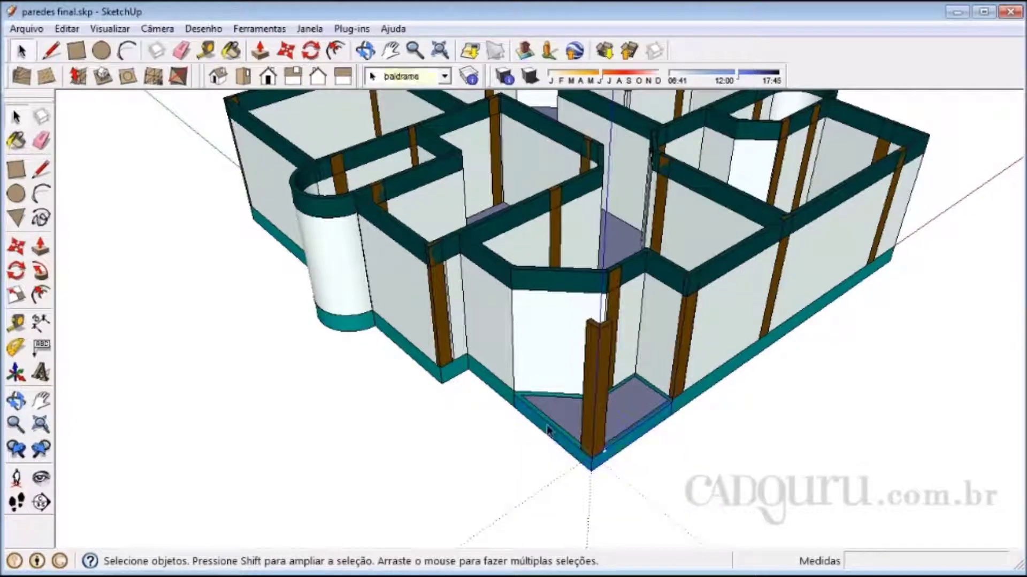
pyautogui.moveTo(497, 533); pyautogui.dragTo(563, 273, button='middle')
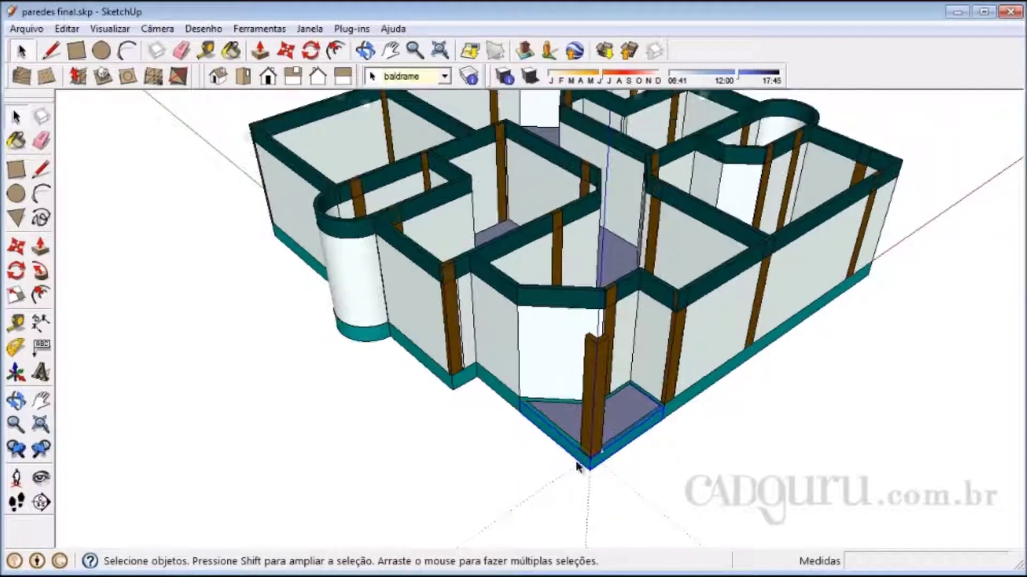
pyautogui.click(562, 298)
pyautogui.click(602, 396)
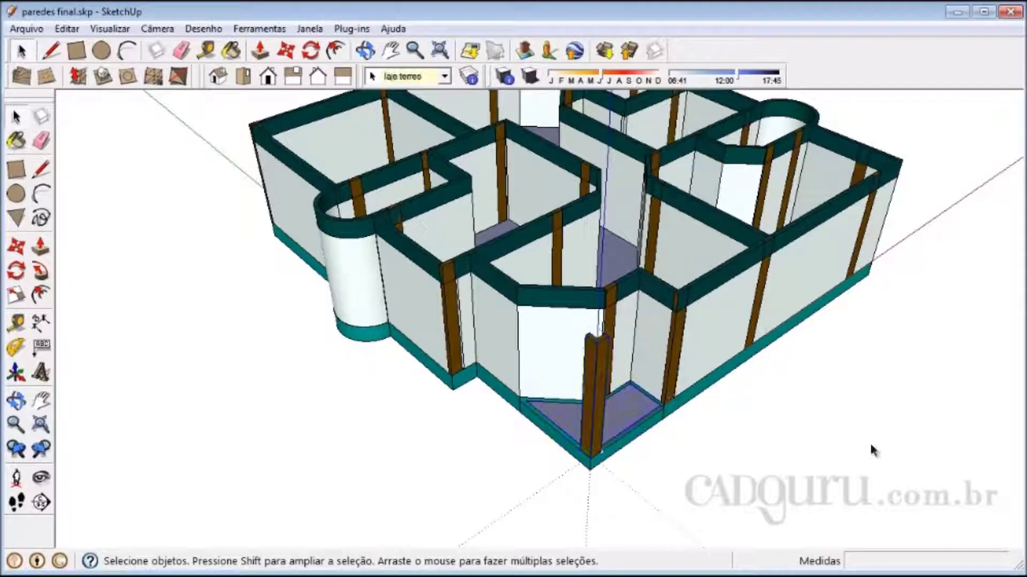
pyautogui.click(731, 338)
pyautogui.scroll(-2, 461, 378)
pyautogui.moveTo(458, 401); pyautogui.dragTo(770, 188, button='middle')
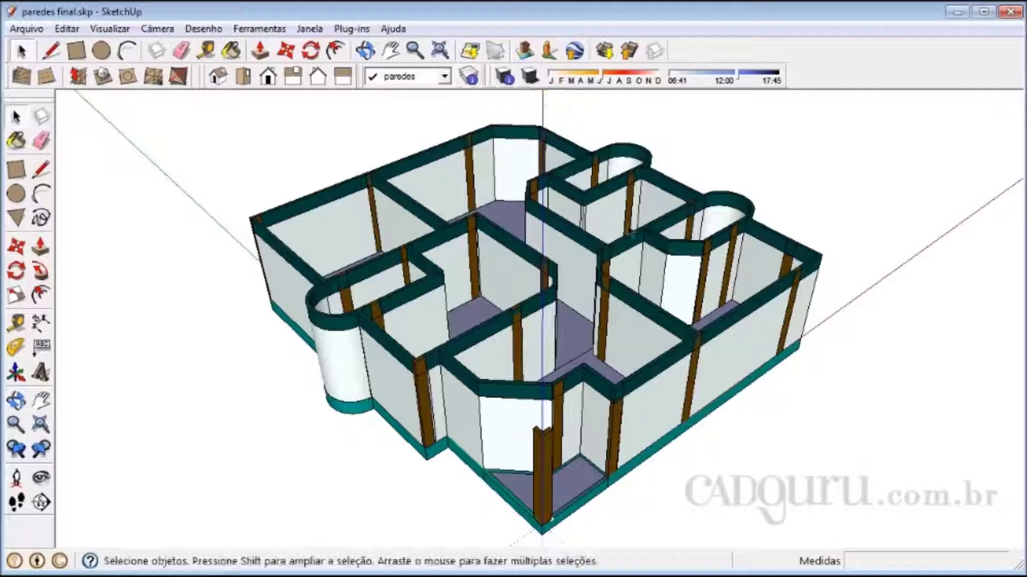
# Step: Open the layer manager and review the laje terreo, vigas aereas, baldrame, paredes and pilares layers one by one
pyautogui.click(469, 76)
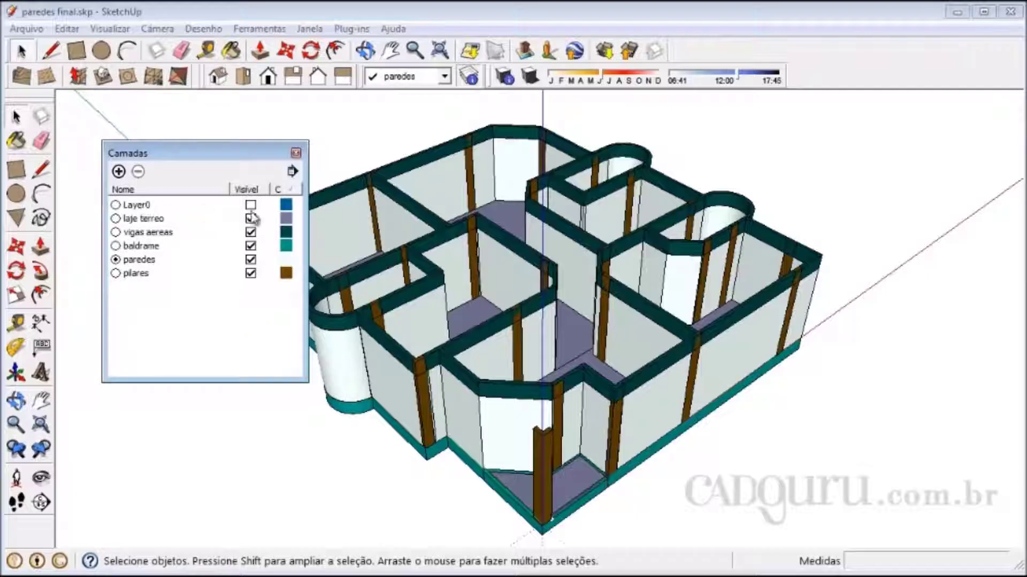
pyautogui.doubleClick(179, 220)
pyautogui.doubleClick(176, 235)
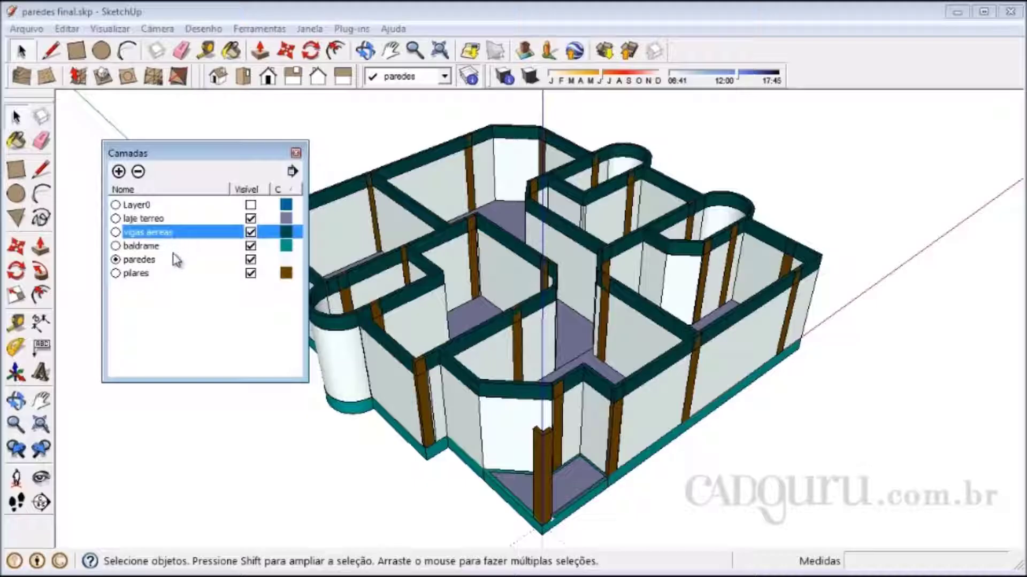
pyautogui.doubleClick(174, 248)
pyautogui.doubleClick(176, 260)
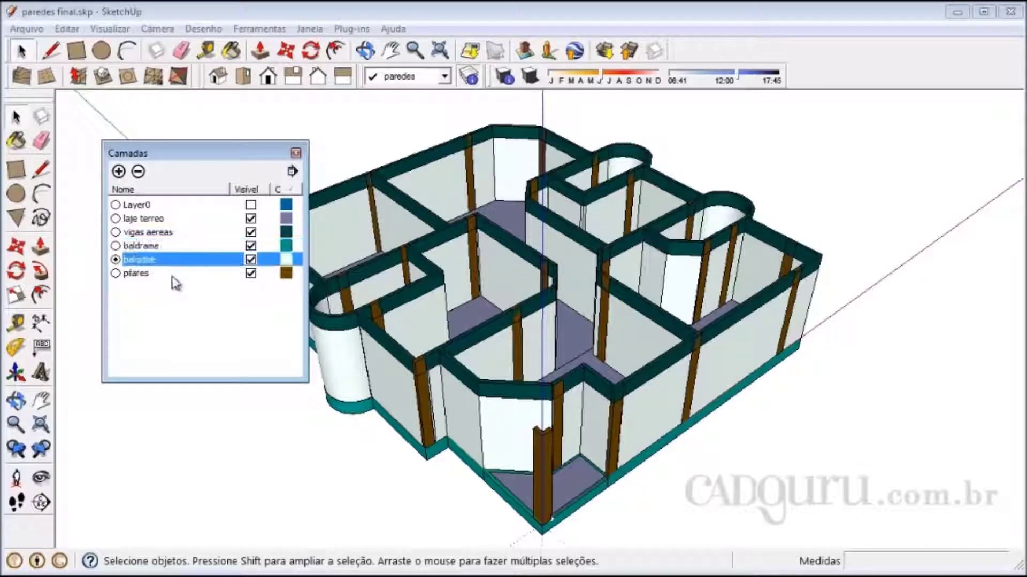
pyautogui.doubleClick(173, 274)
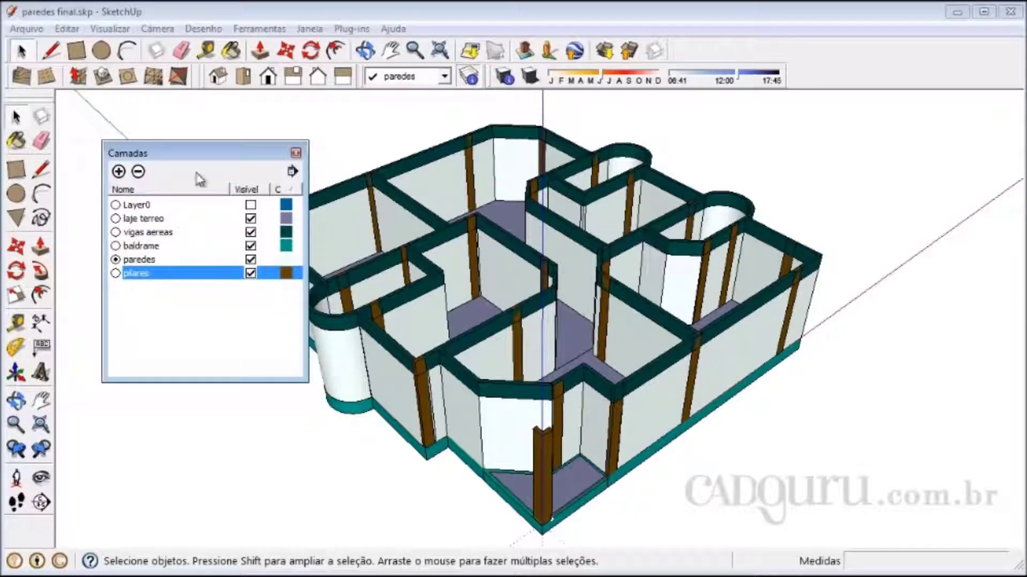
# Step: Hide the laje terreo, vigas aereas, baldrame and pilares layers, leaving paredes displayed
pyautogui.click(251, 219)
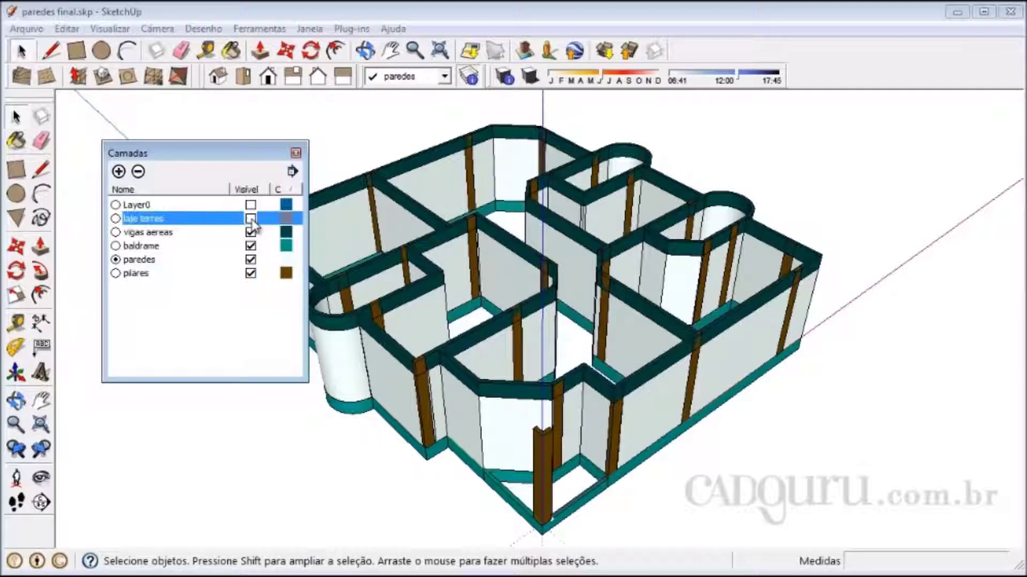
pyautogui.click(251, 232)
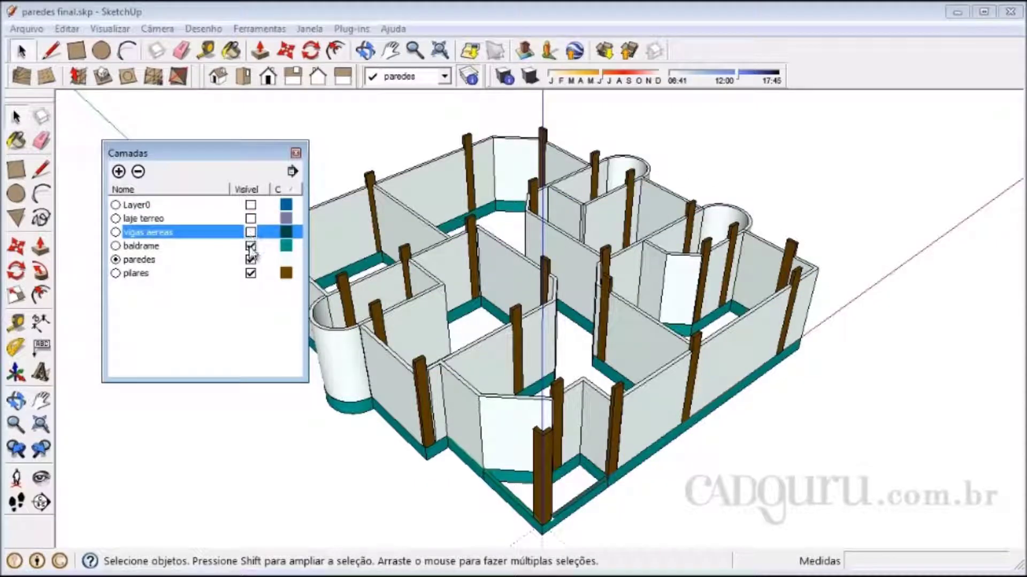
pyautogui.click(251, 247)
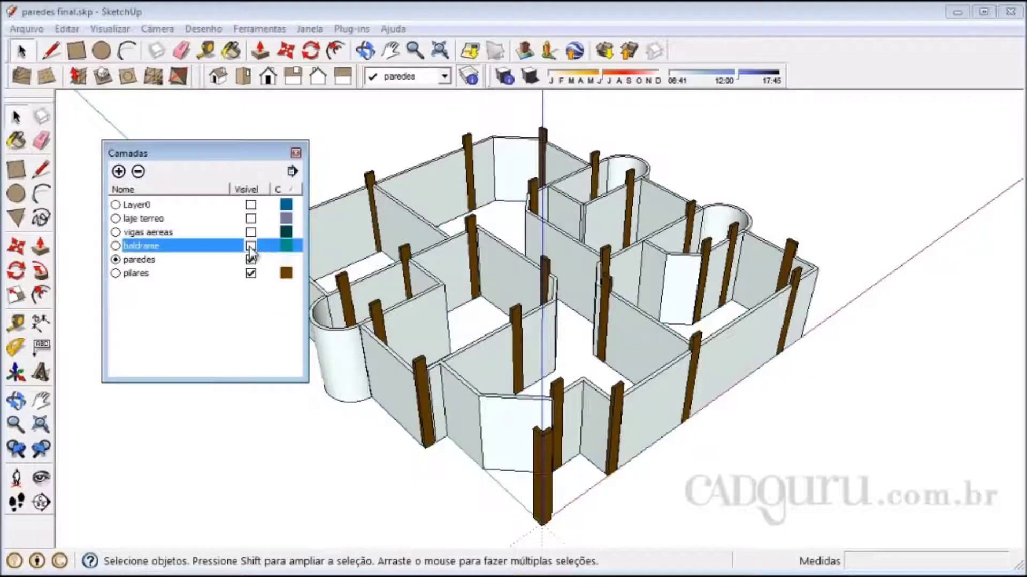
pyautogui.click(251, 274)
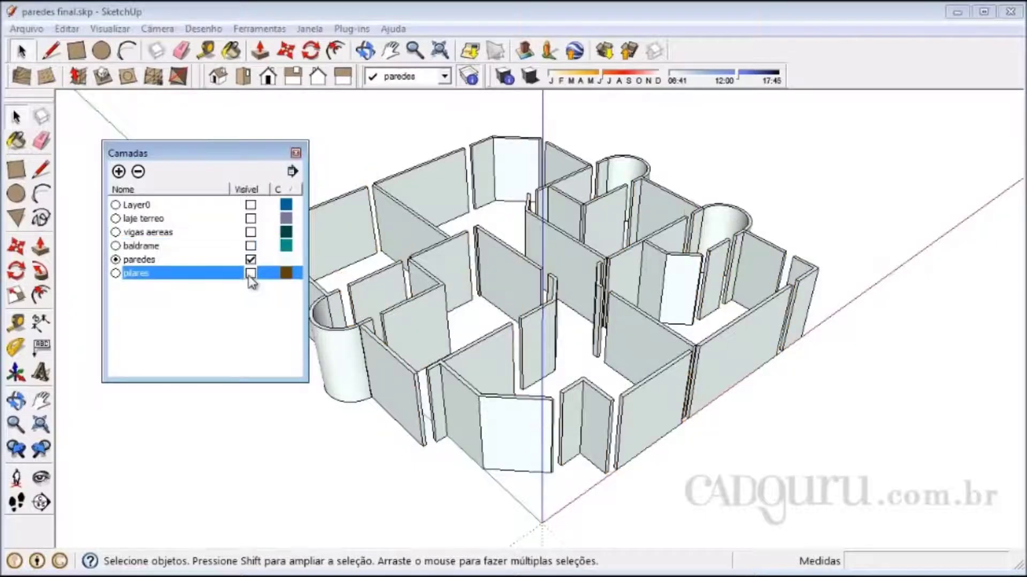
pyautogui.click(251, 274)
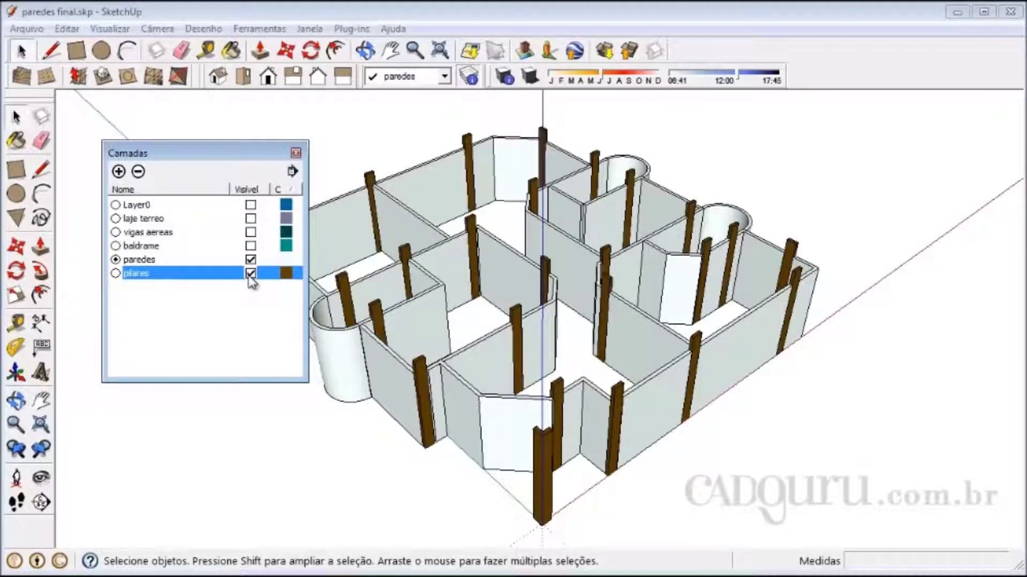
pyautogui.click(251, 273)
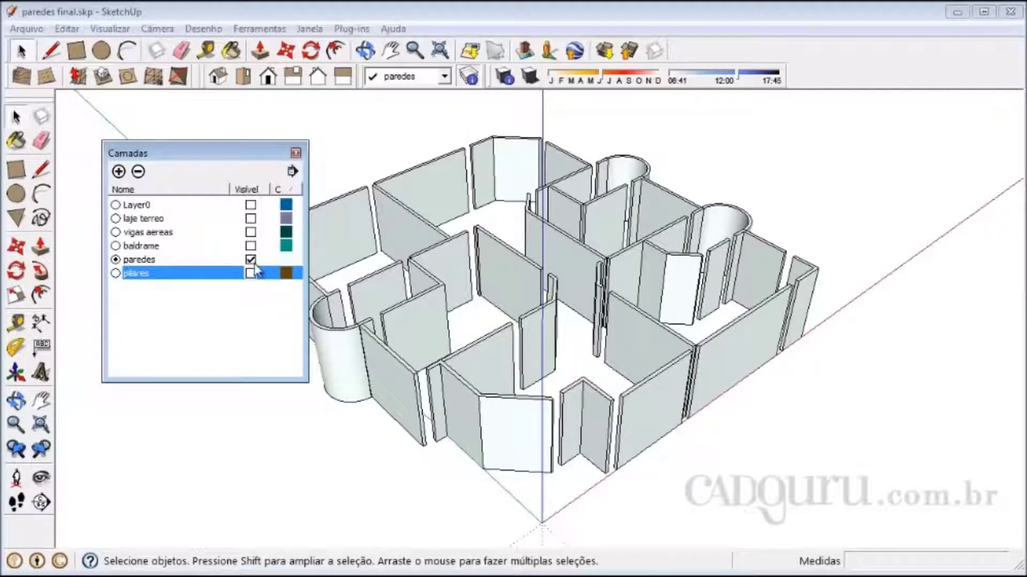
# Step: Make Layer0 the current layer instead of paredes and hide the paredes layer
pyautogui.click(251, 261)
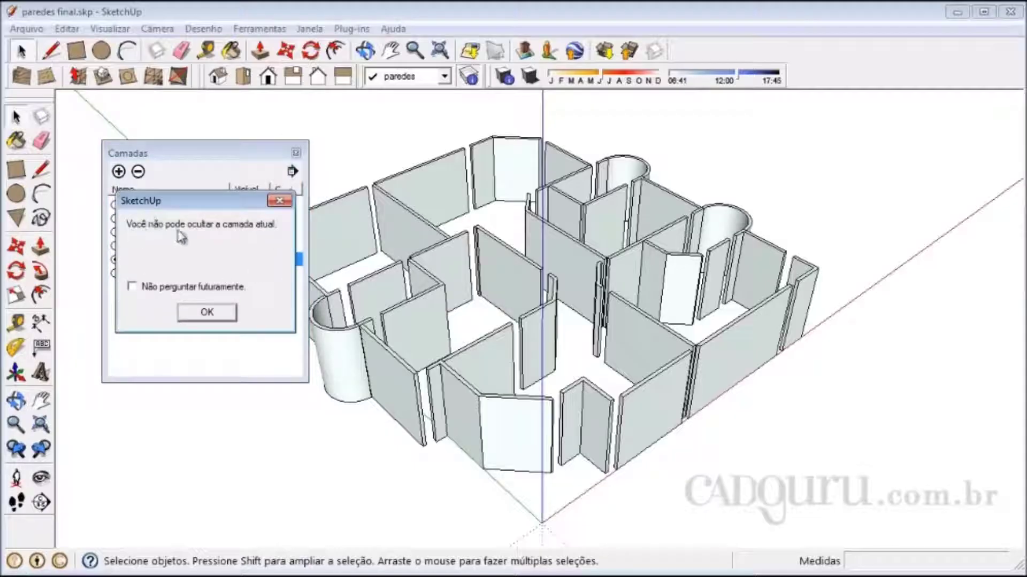
pyautogui.click(231, 314)
pyautogui.click(115, 206)
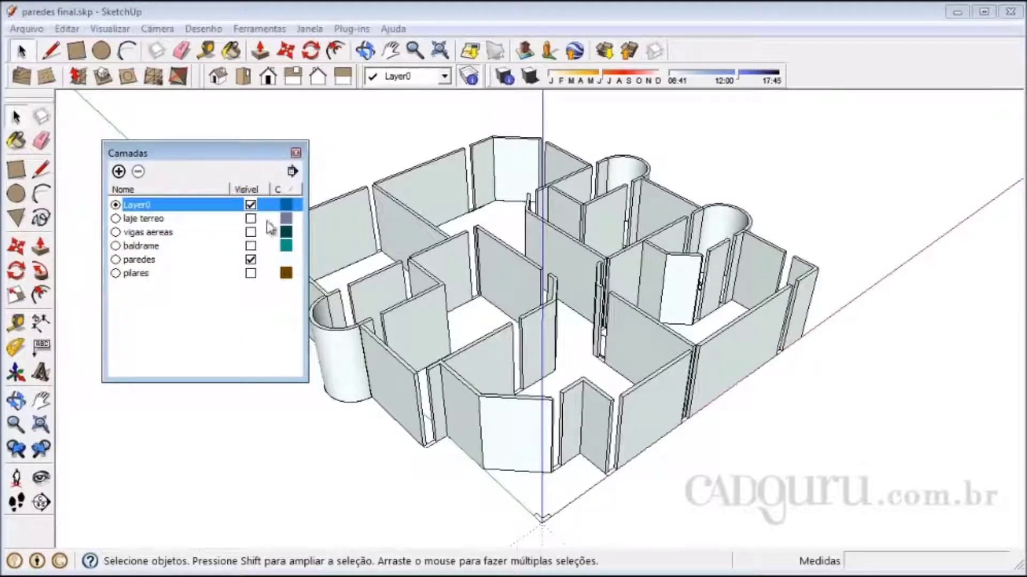
pyautogui.click(250, 260)
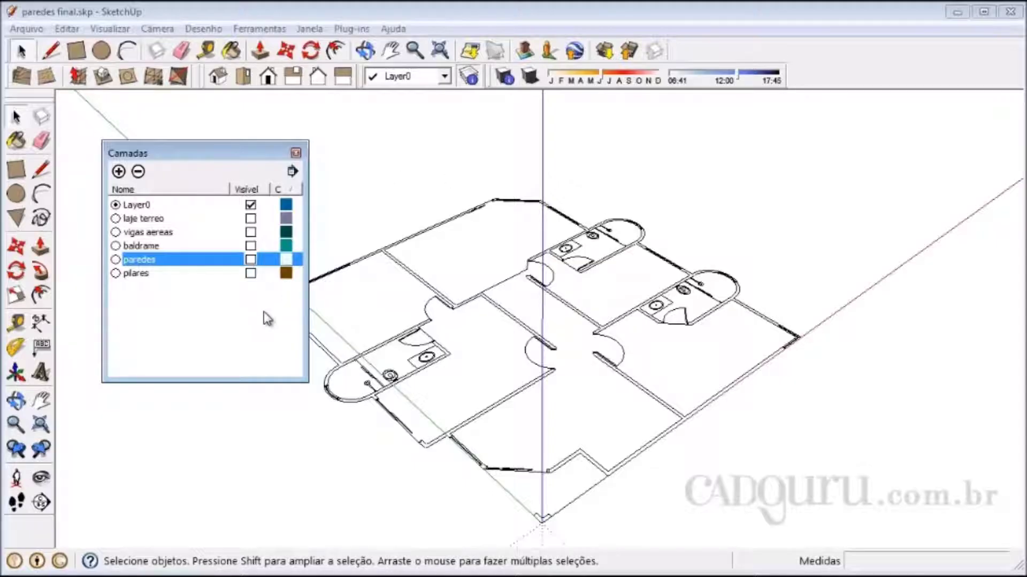
# Step: Show the pilares, paredes, baldrame, vigas aereas and laje terreo layers again
pyautogui.click(251, 273)
pyautogui.click(250, 260)
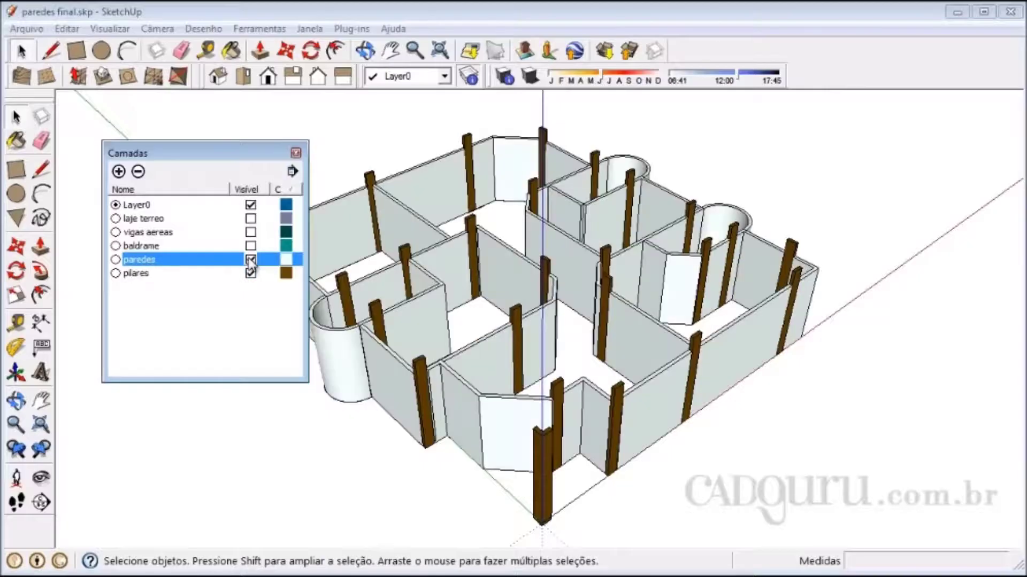
pyautogui.click(250, 246)
pyautogui.click(250, 232)
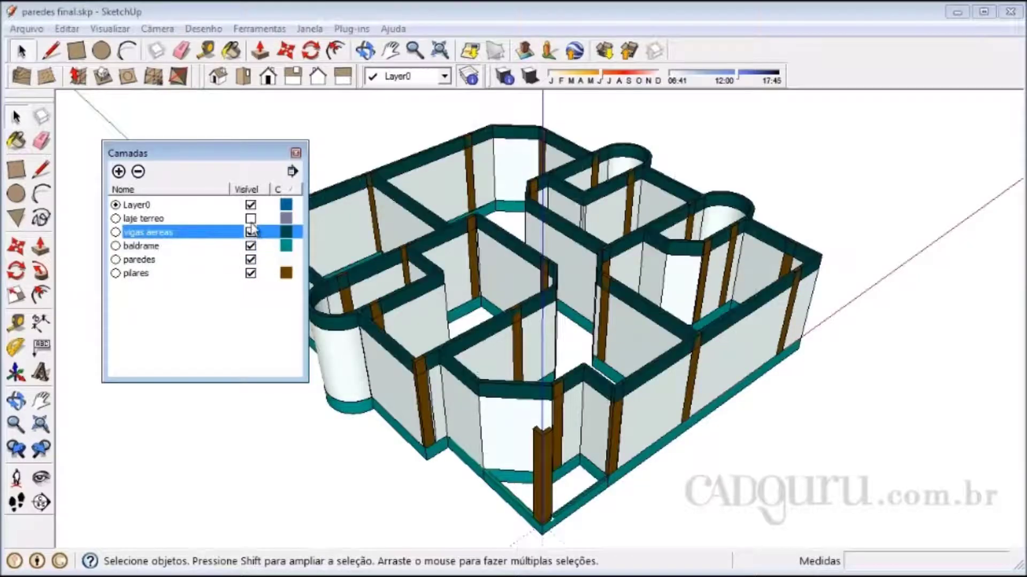
pyautogui.click(250, 219)
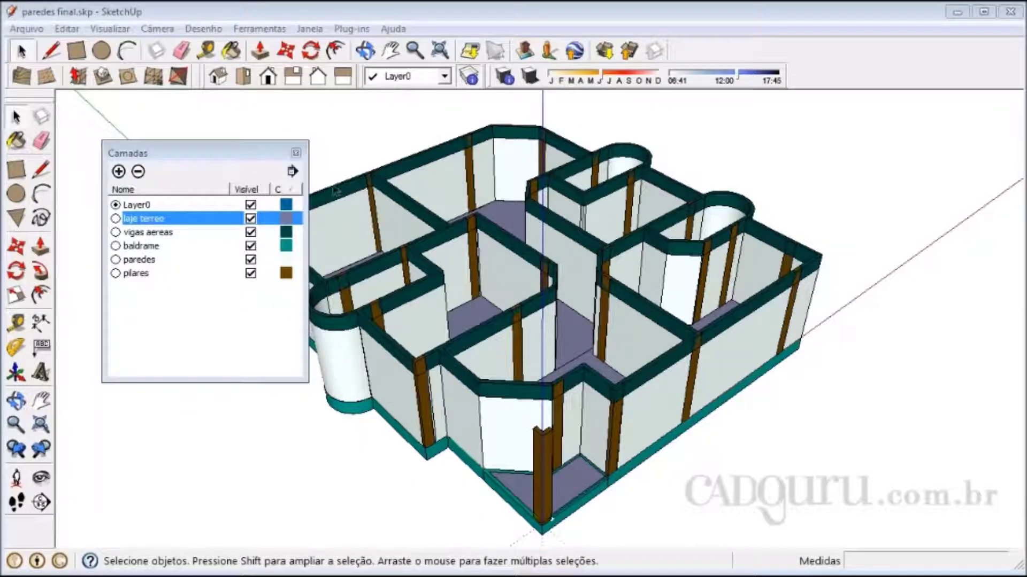
# Step: Turn colour by layer off and back on to compare the model's two displays
pyautogui.click(291, 174)
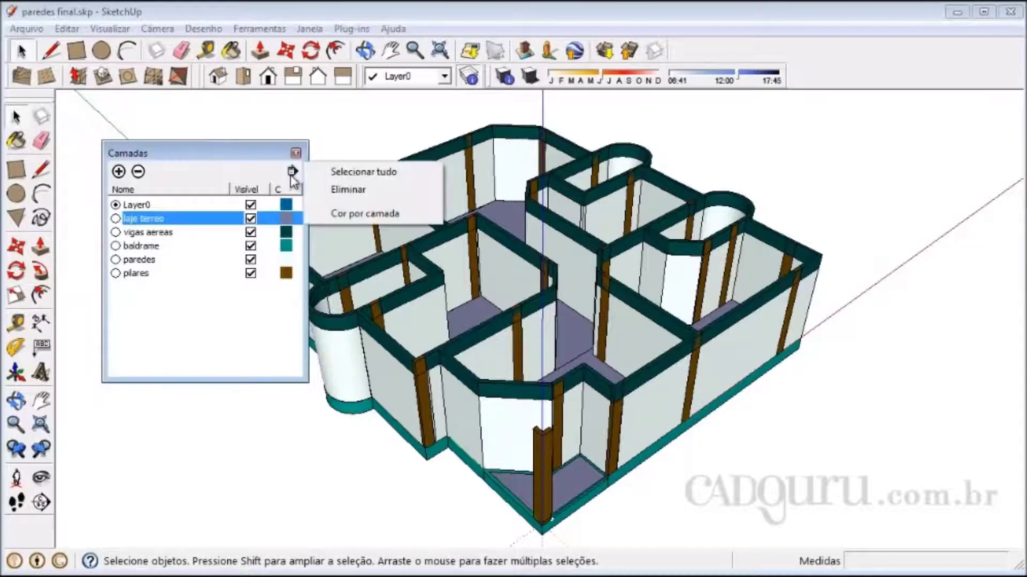
pyautogui.click(335, 215)
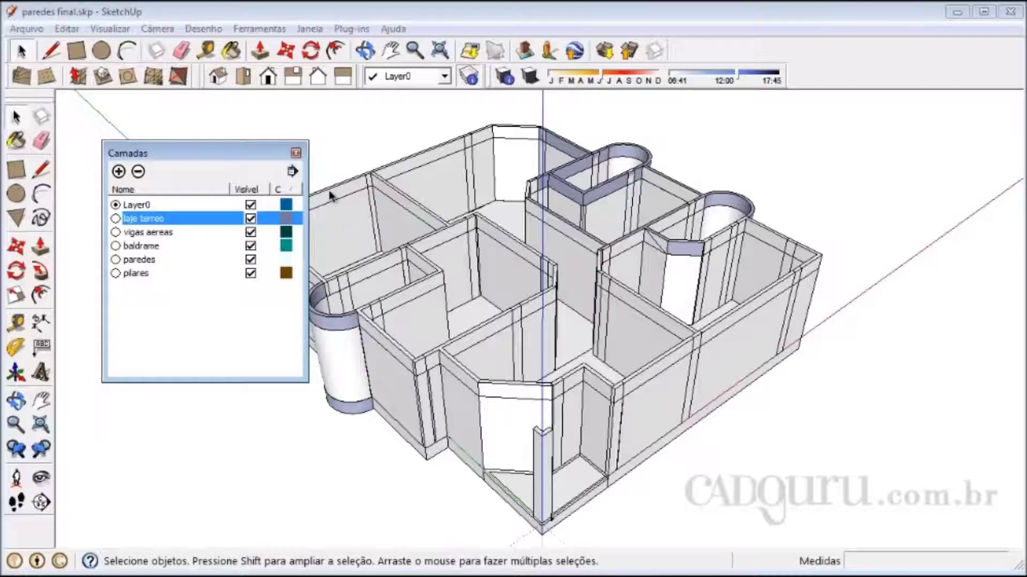
pyautogui.click(292, 172)
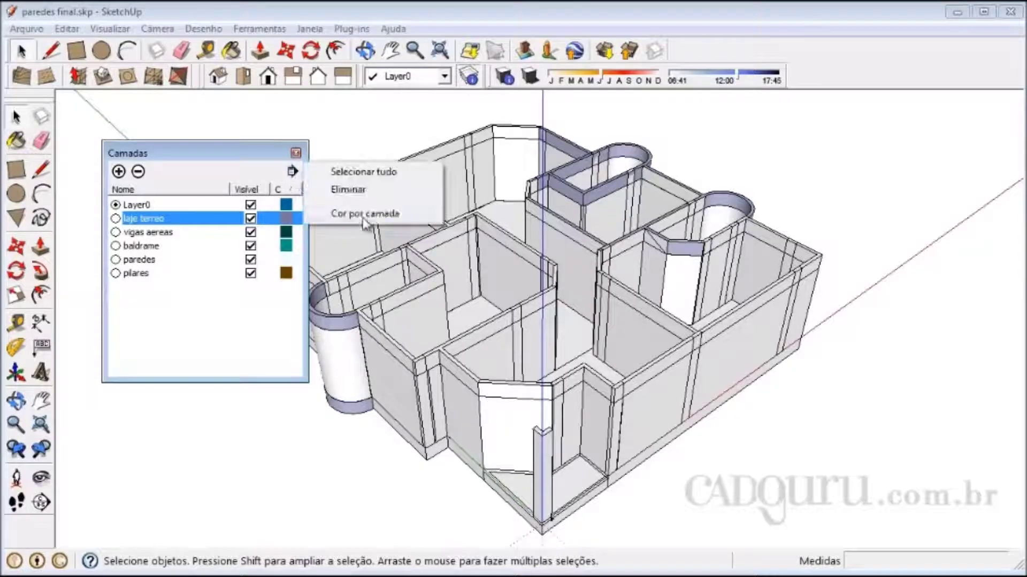
pyautogui.click(347, 213)
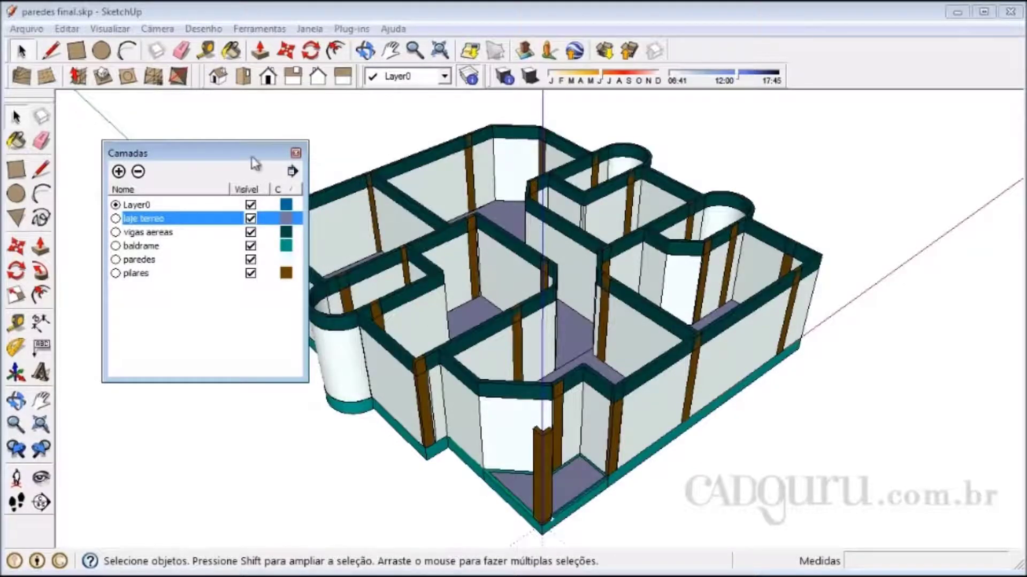
# Step: Examine the house without layer colours from the side with two rounded walls, and turn colour by layer back on
pyautogui.click(292, 171)
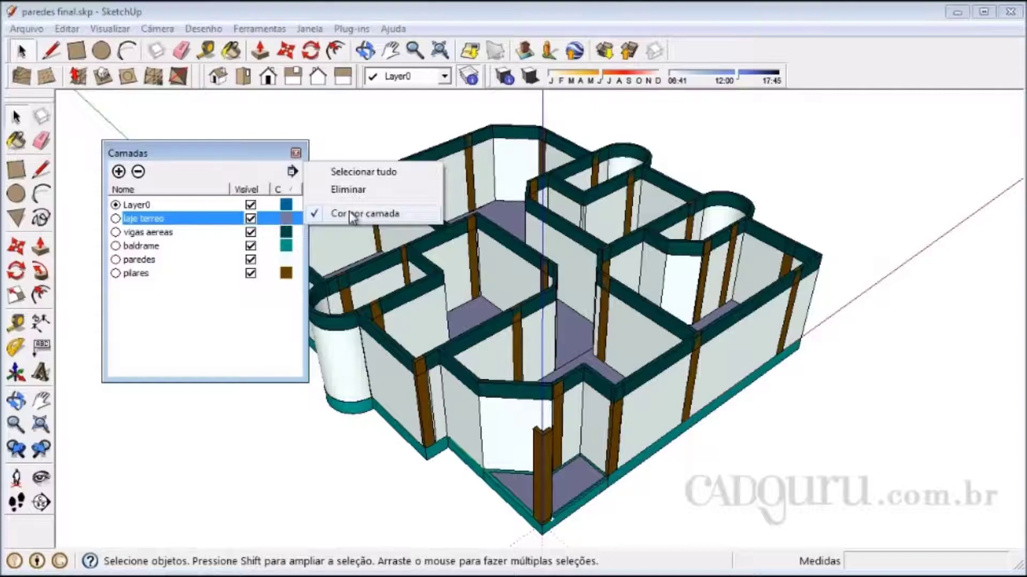
pyautogui.click(353, 214)
pyautogui.click(16, 400)
pyautogui.moveTo(481, 428); pyautogui.dragTo(836, 304)
pyautogui.moveTo(452, 359); pyautogui.dragTo(795, 271)
pyautogui.moveTo(527, 259); pyautogui.dragTo(504, 311)
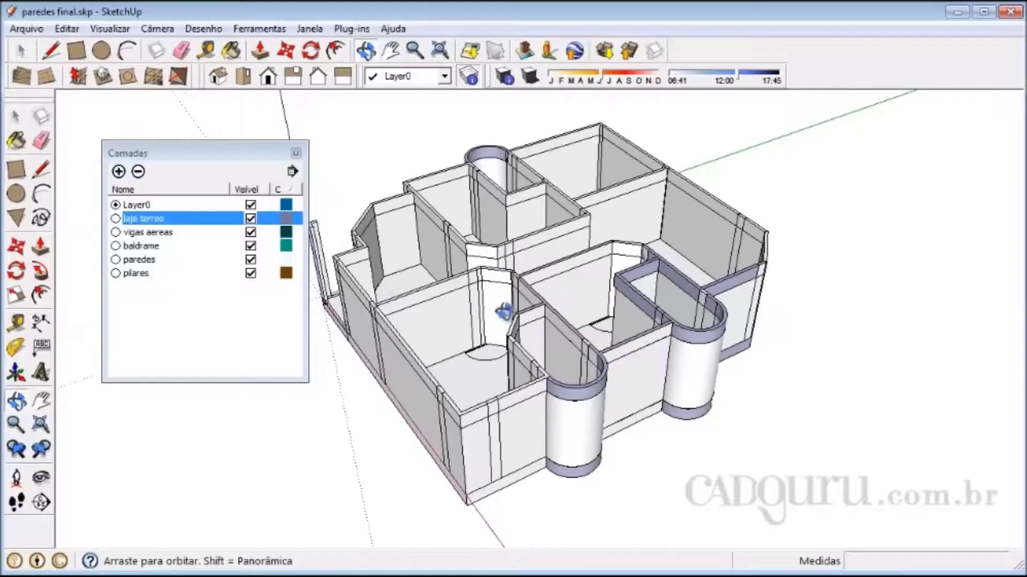
pyautogui.click(292, 171)
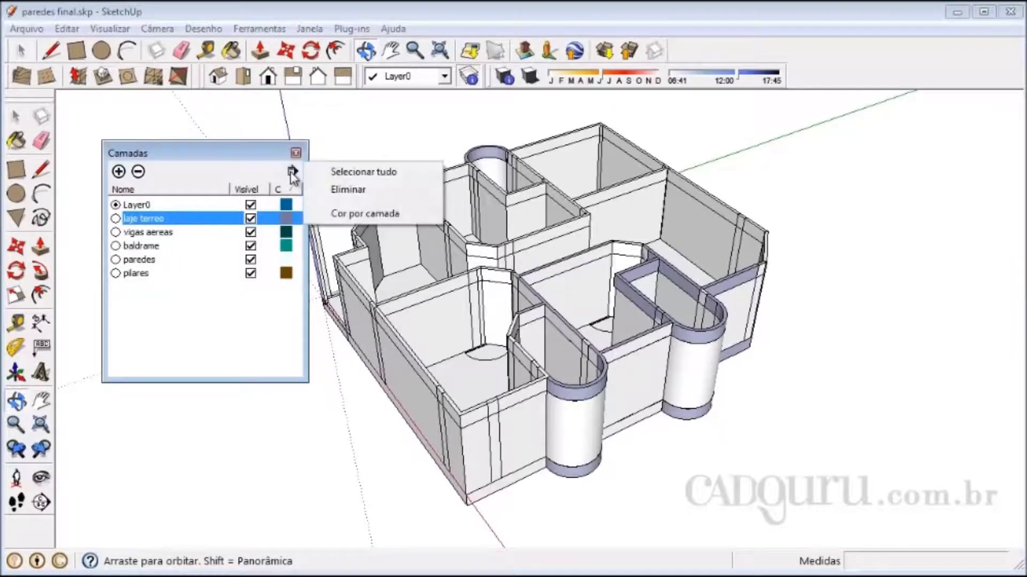
pyautogui.click(363, 214)
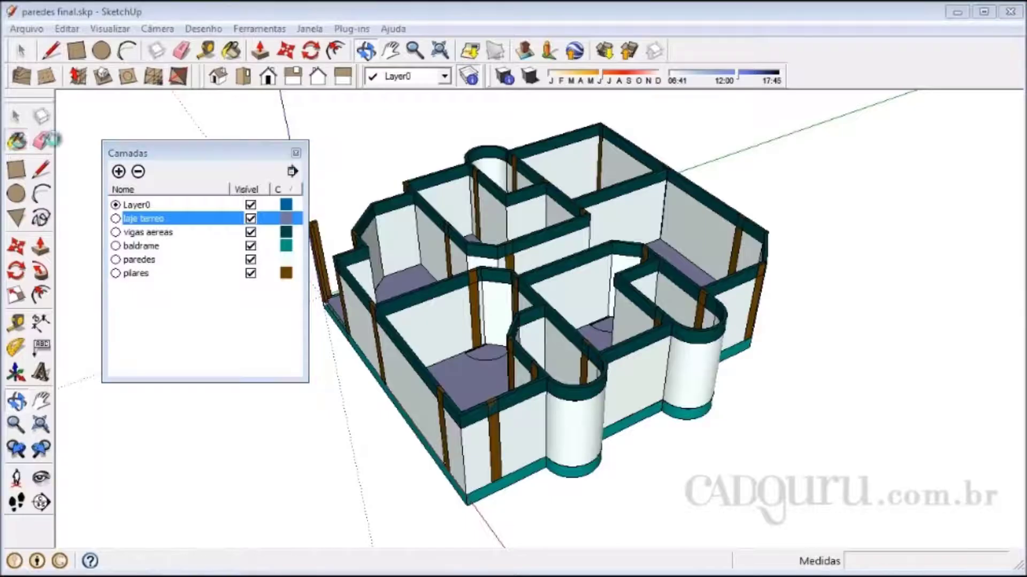
# Step: Paint the exterior wall face between the corner pillar and the nearest rounded wall with the colour Cor_A05
pyautogui.press('b')
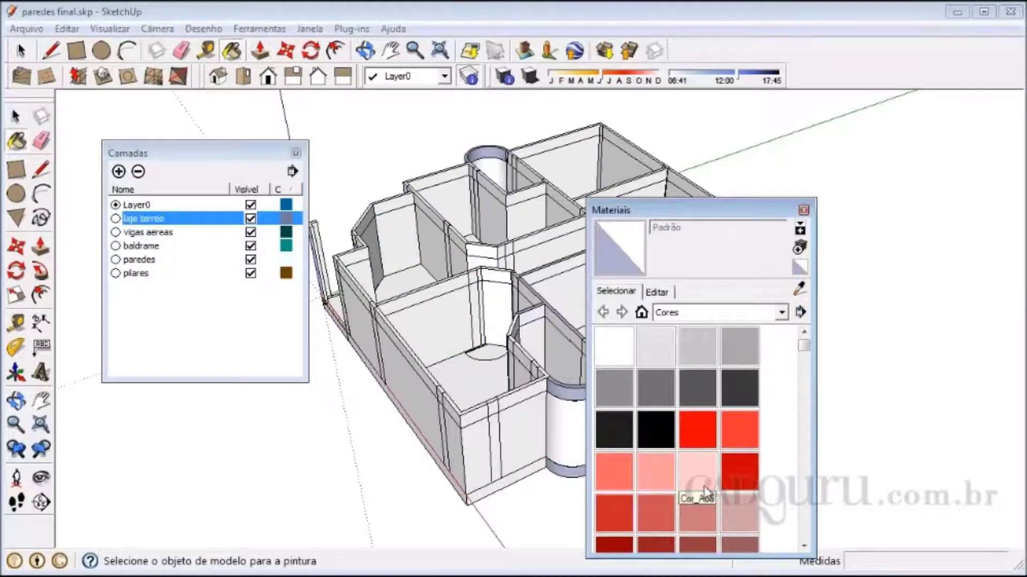
pyautogui.click(701, 480)
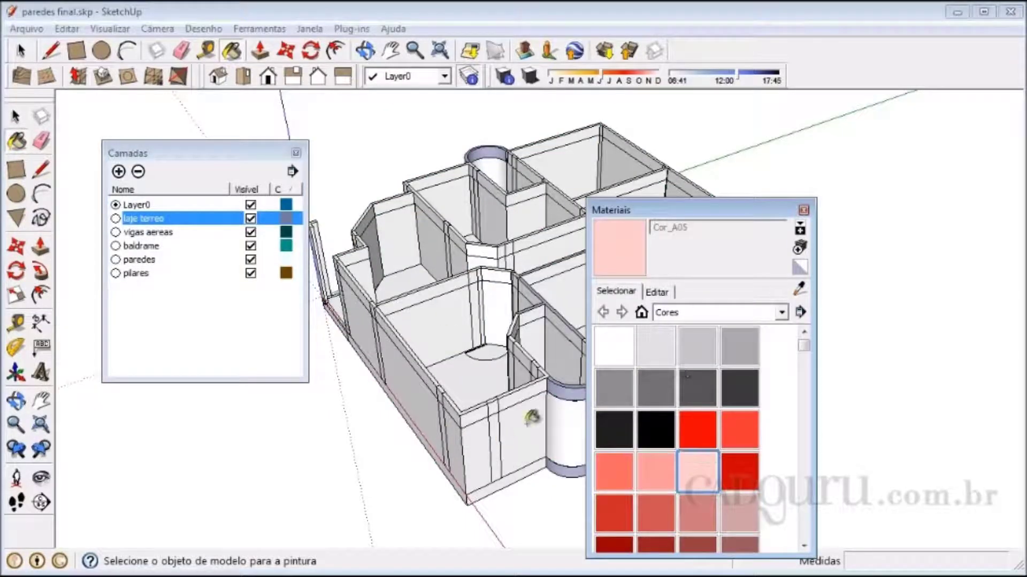
pyautogui.click(803, 210)
pyautogui.click(534, 421)
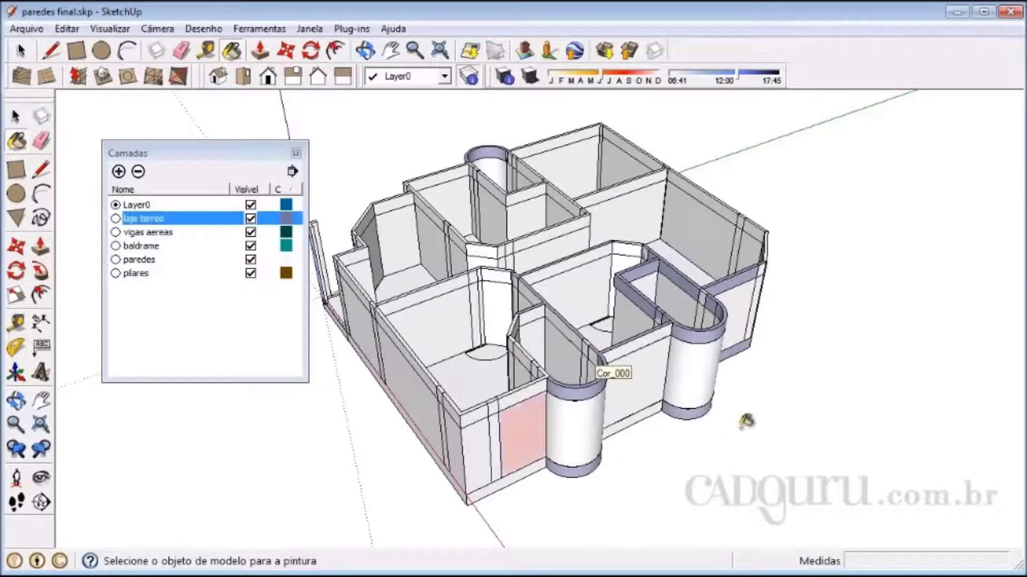
# Step: Turn colour by layer on, and paint the wall faces at the corner beyond the pillar with Cor_A05
pyautogui.click(292, 171)
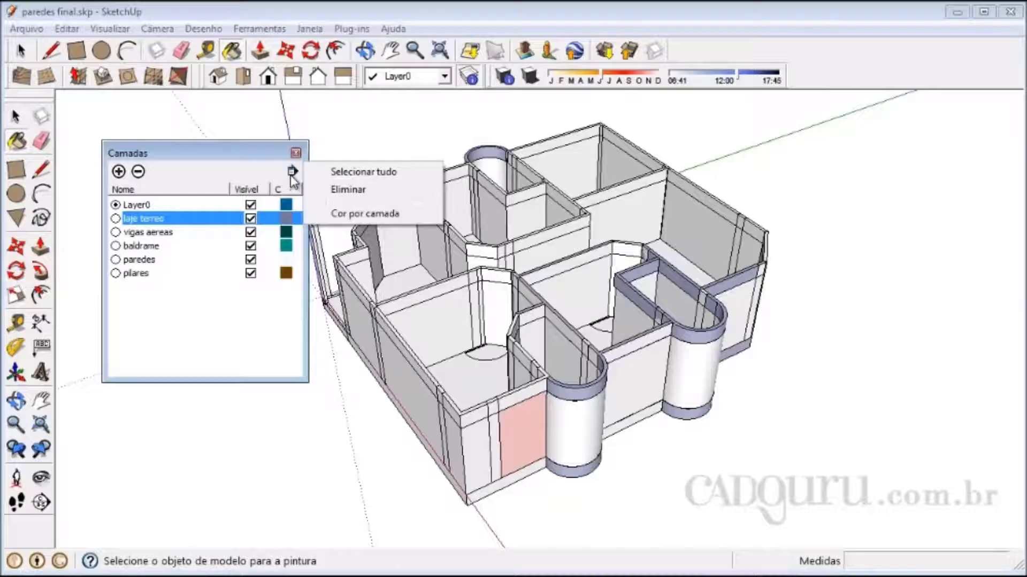
pyautogui.click(356, 213)
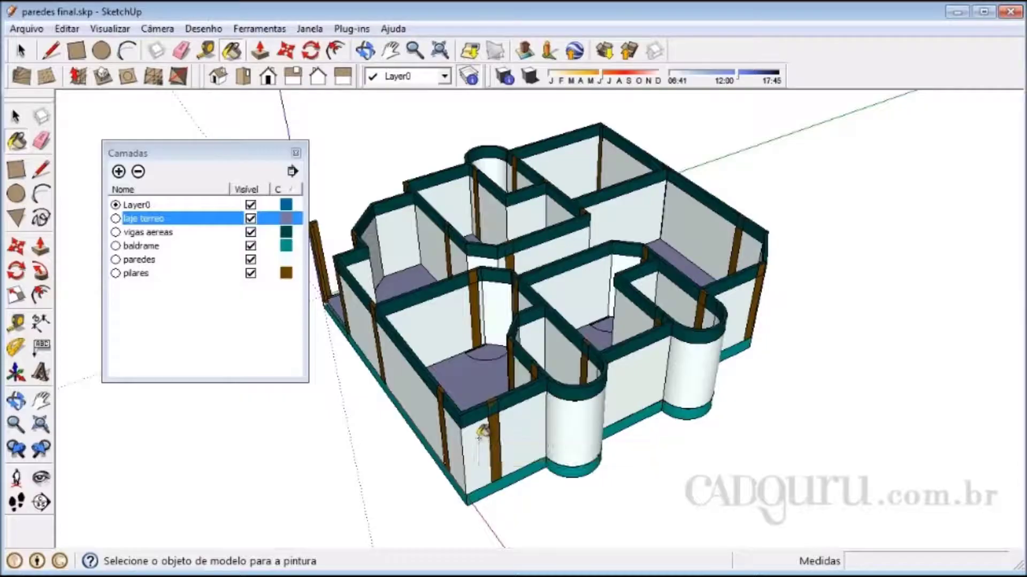
pyautogui.click(292, 171)
pyautogui.click(16, 117)
pyautogui.click(17, 141)
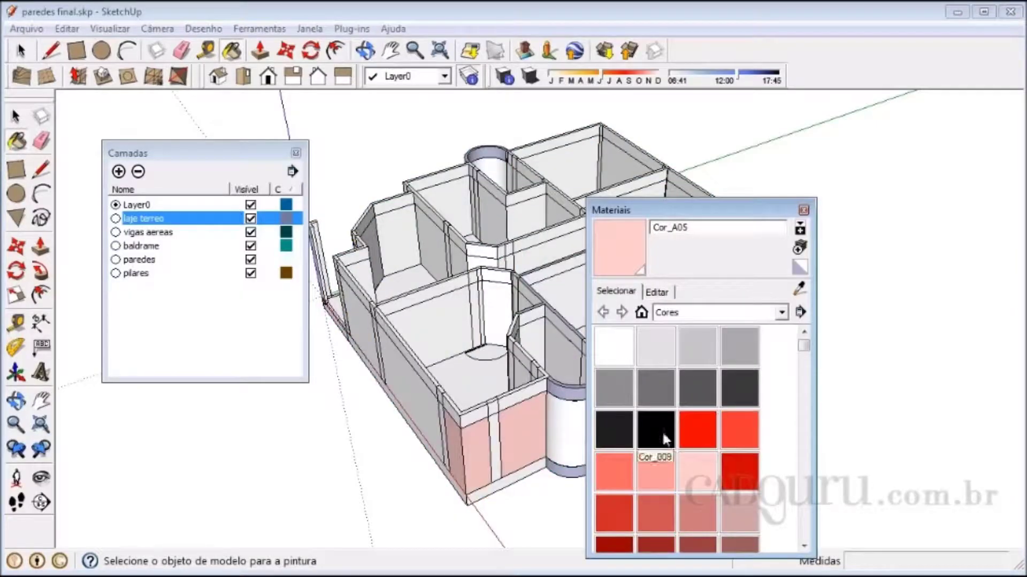
# Step: Choose Cor_A04 as the paint colour and turn colour by layer back on
pyautogui.click(659, 477)
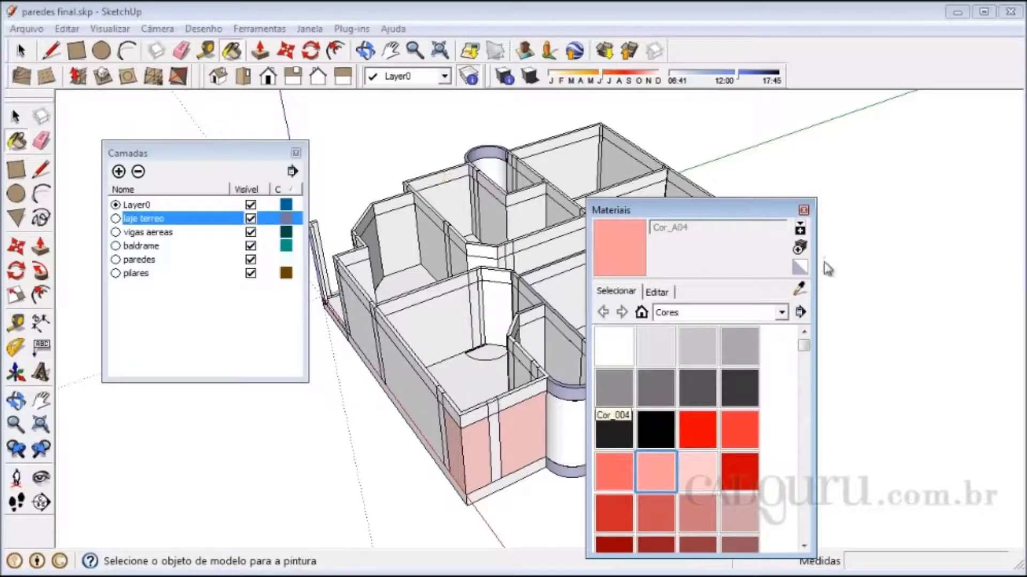
pyautogui.click(804, 210)
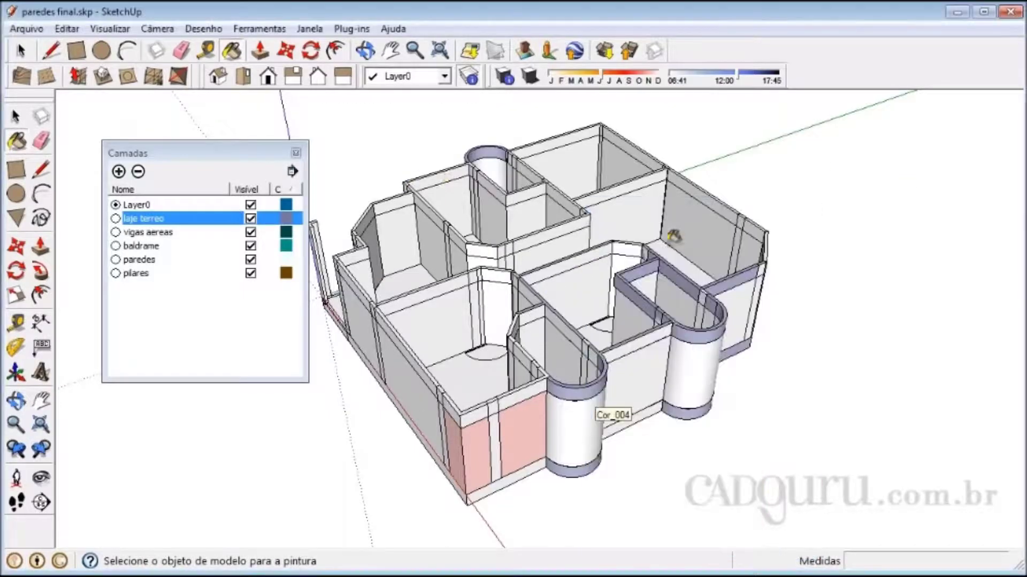
pyautogui.click(292, 171)
pyautogui.click(366, 215)
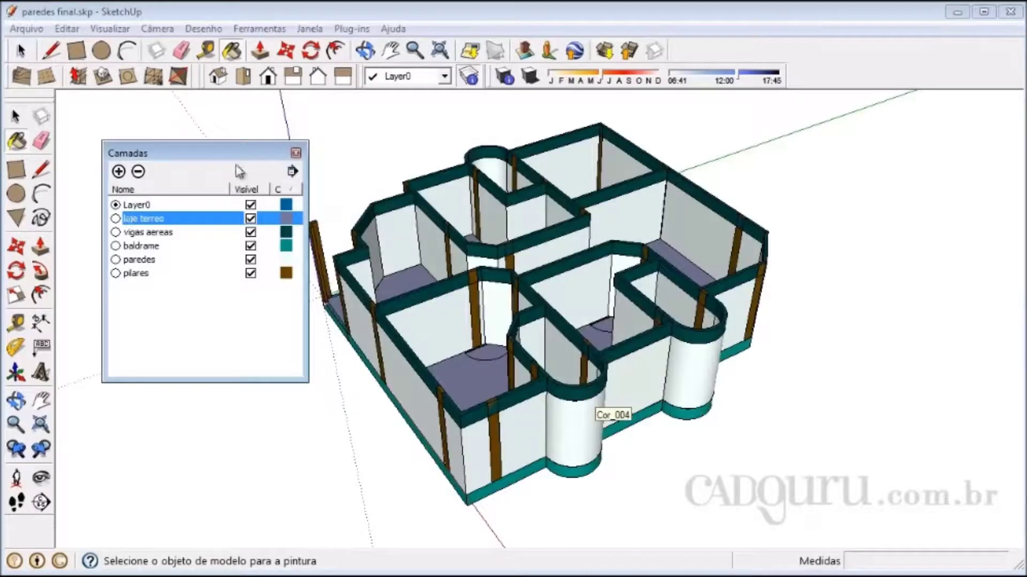
# Step: Activate the Paint Bucket, close the materials, return to the Select tool and turn colour by layer back on
pyautogui.click(17, 141)
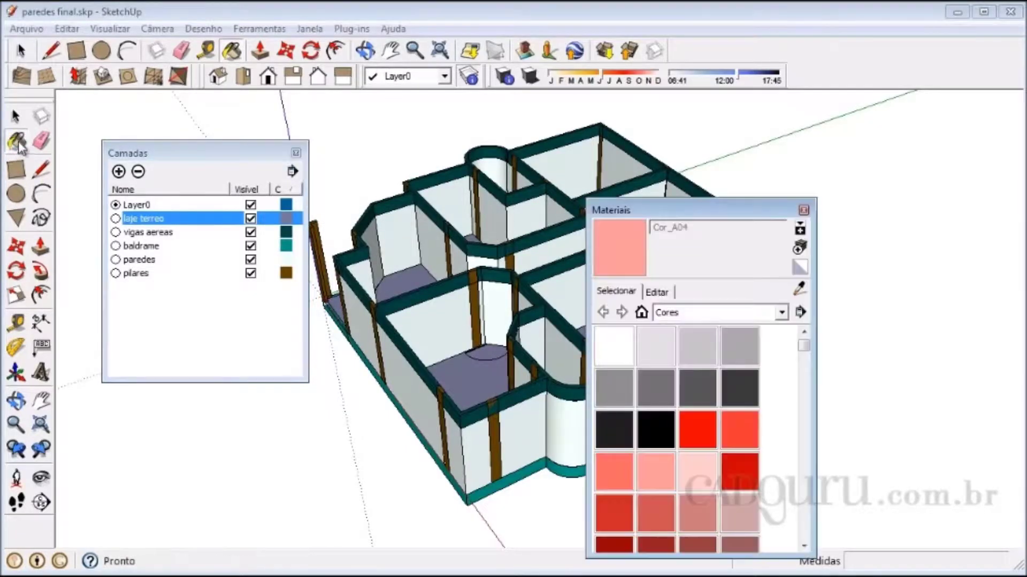
pyautogui.click(803, 210)
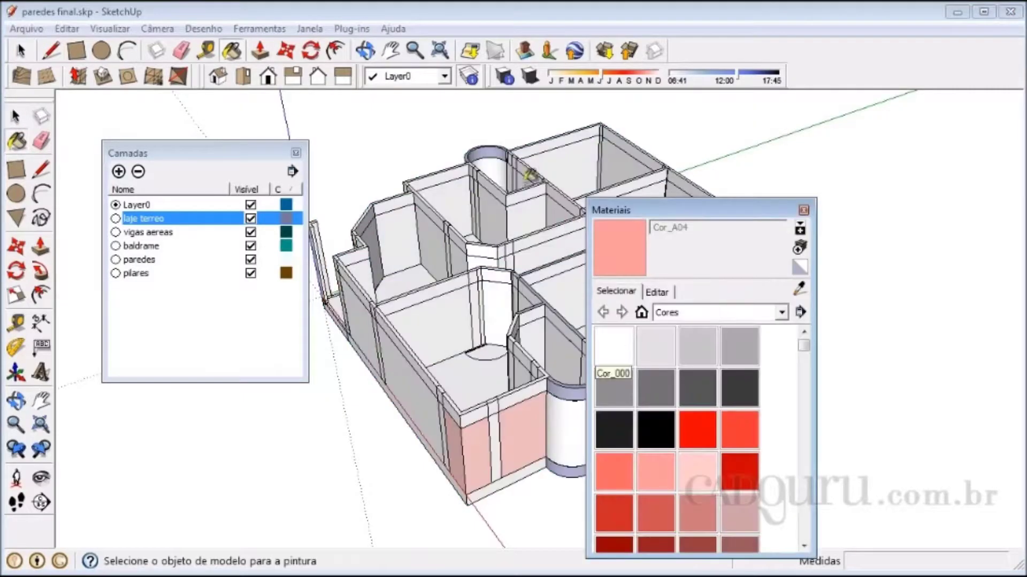
pyautogui.click(803, 211)
pyautogui.click(15, 116)
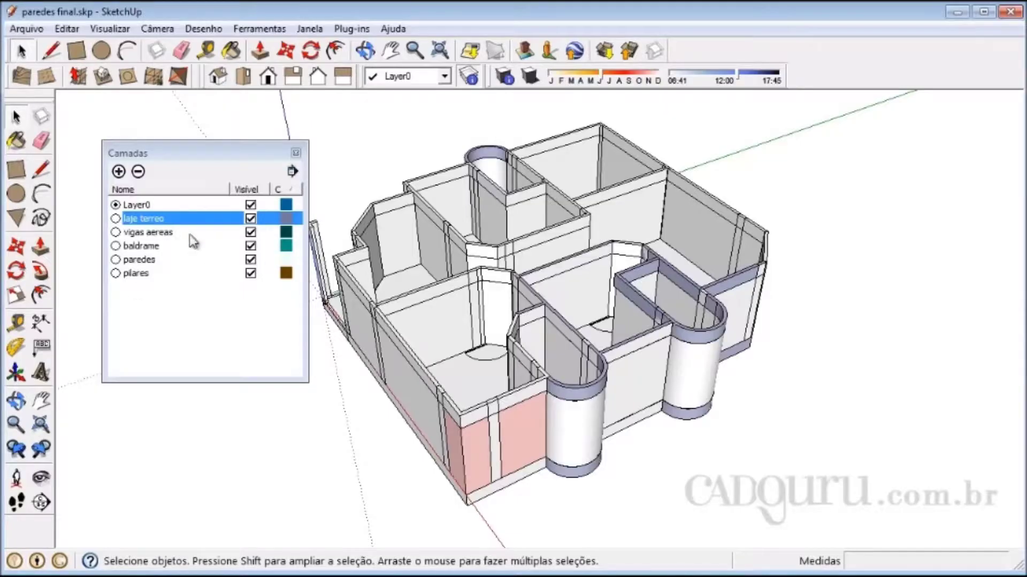
pyautogui.click(292, 171)
pyautogui.click(364, 214)
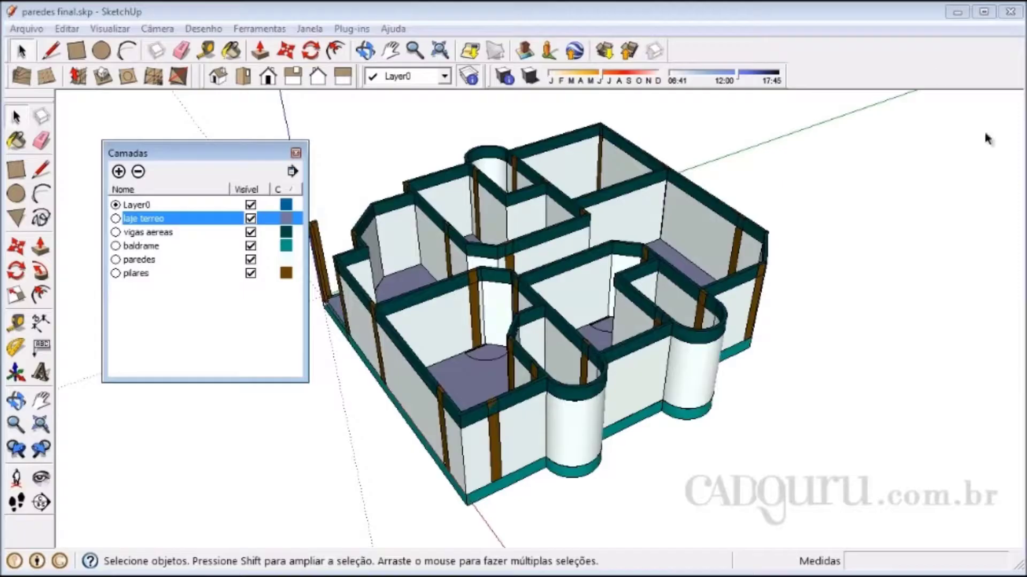